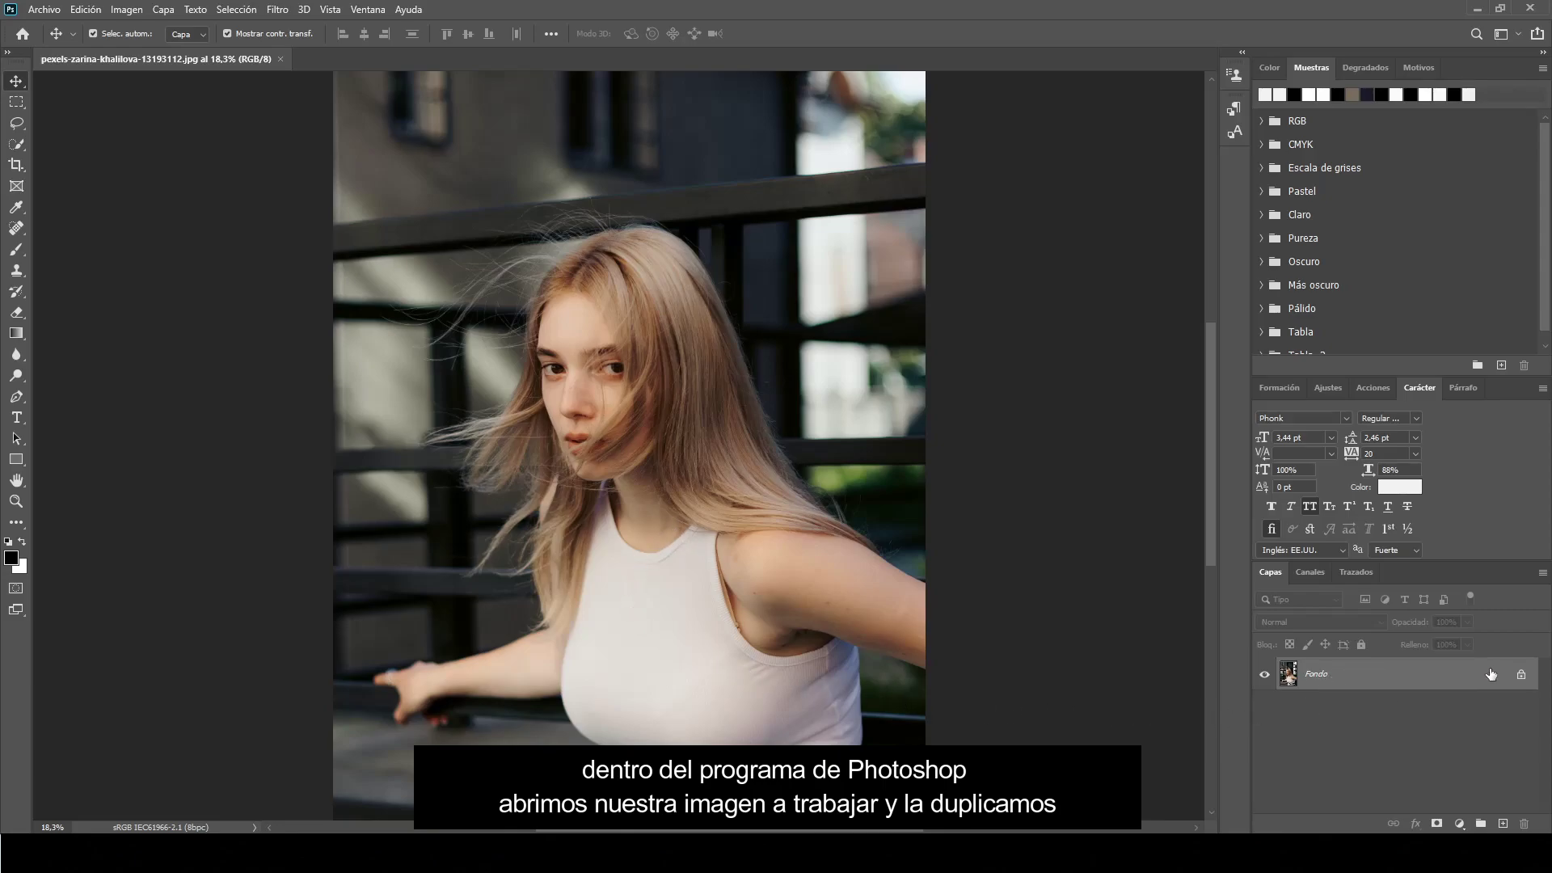
# Duplicate the Fondo layer and rename the copy MODELO.
pyautogui.moveTo(1495, 675); pyautogui.dragTo(1510, 822)
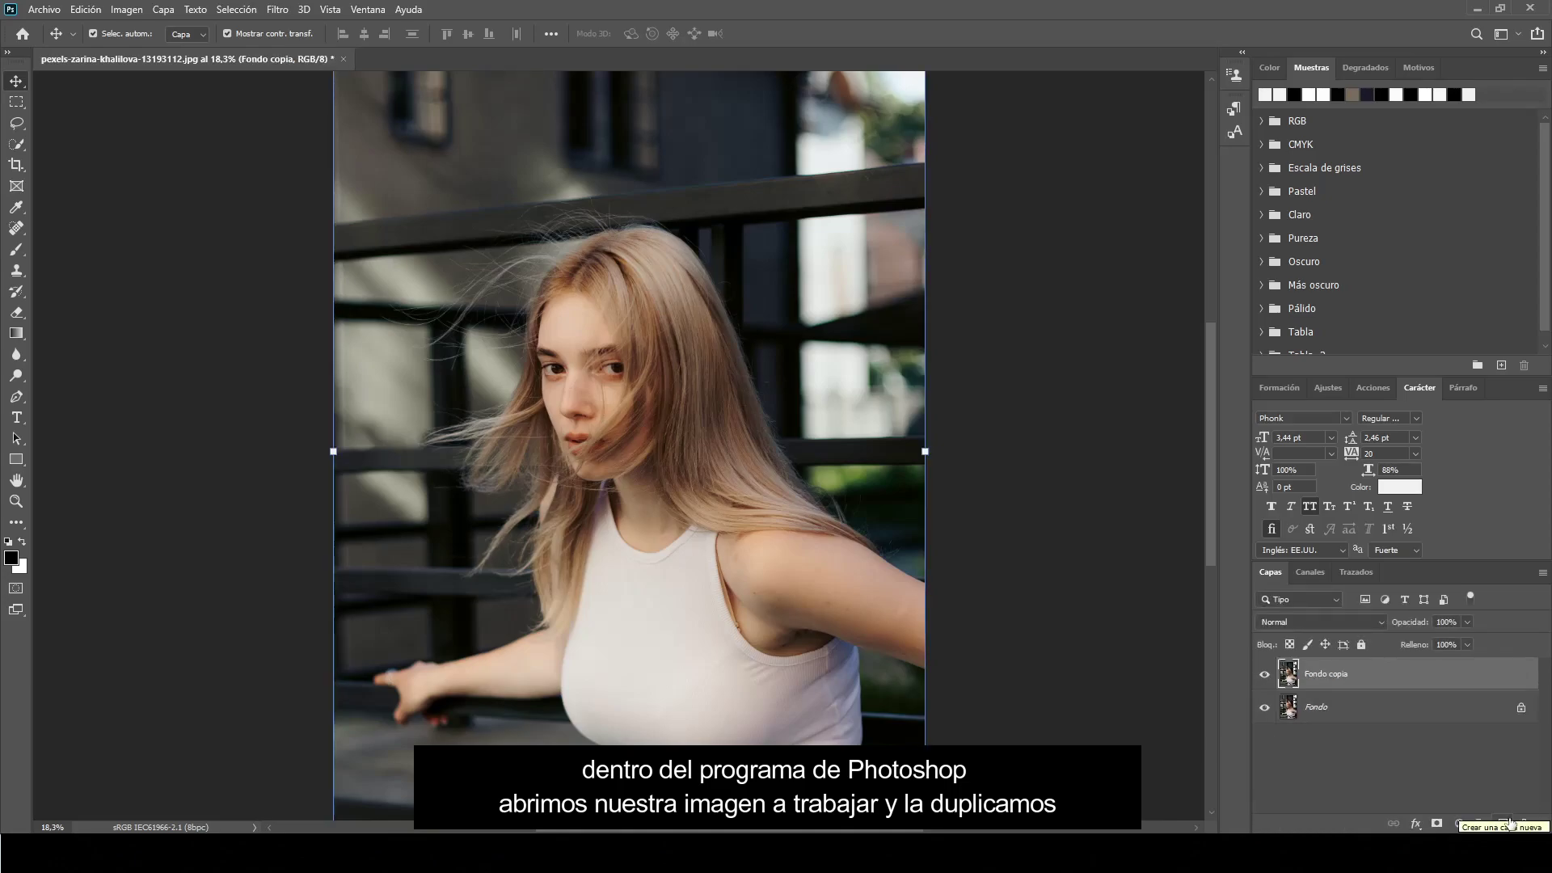
pyautogui.doubleClick(1335, 676)
pyautogui.write('MODELO')
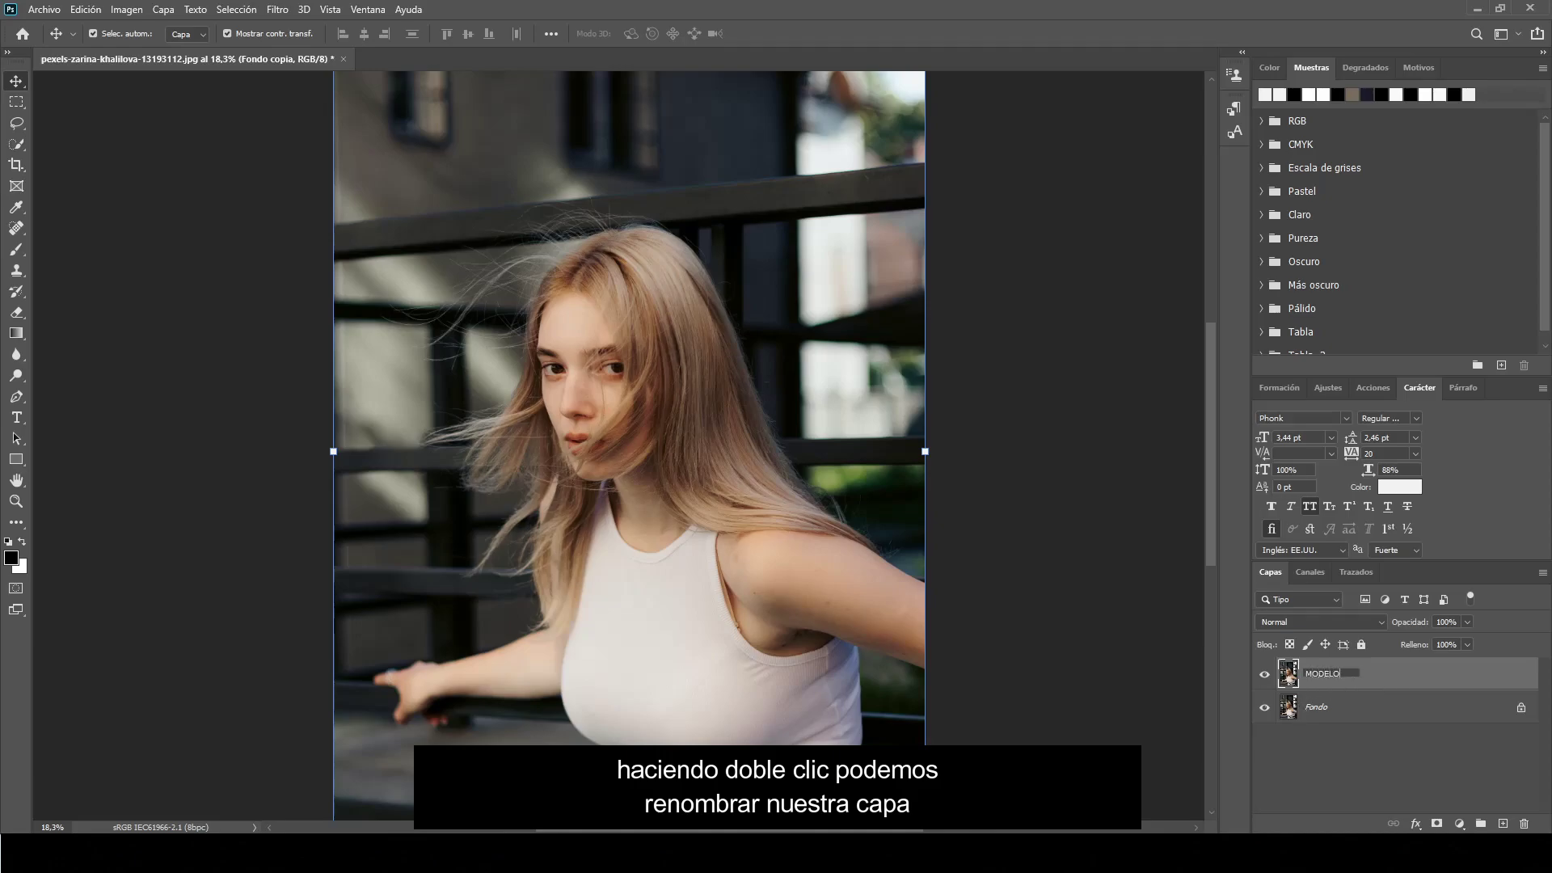
pyautogui.press('Return')
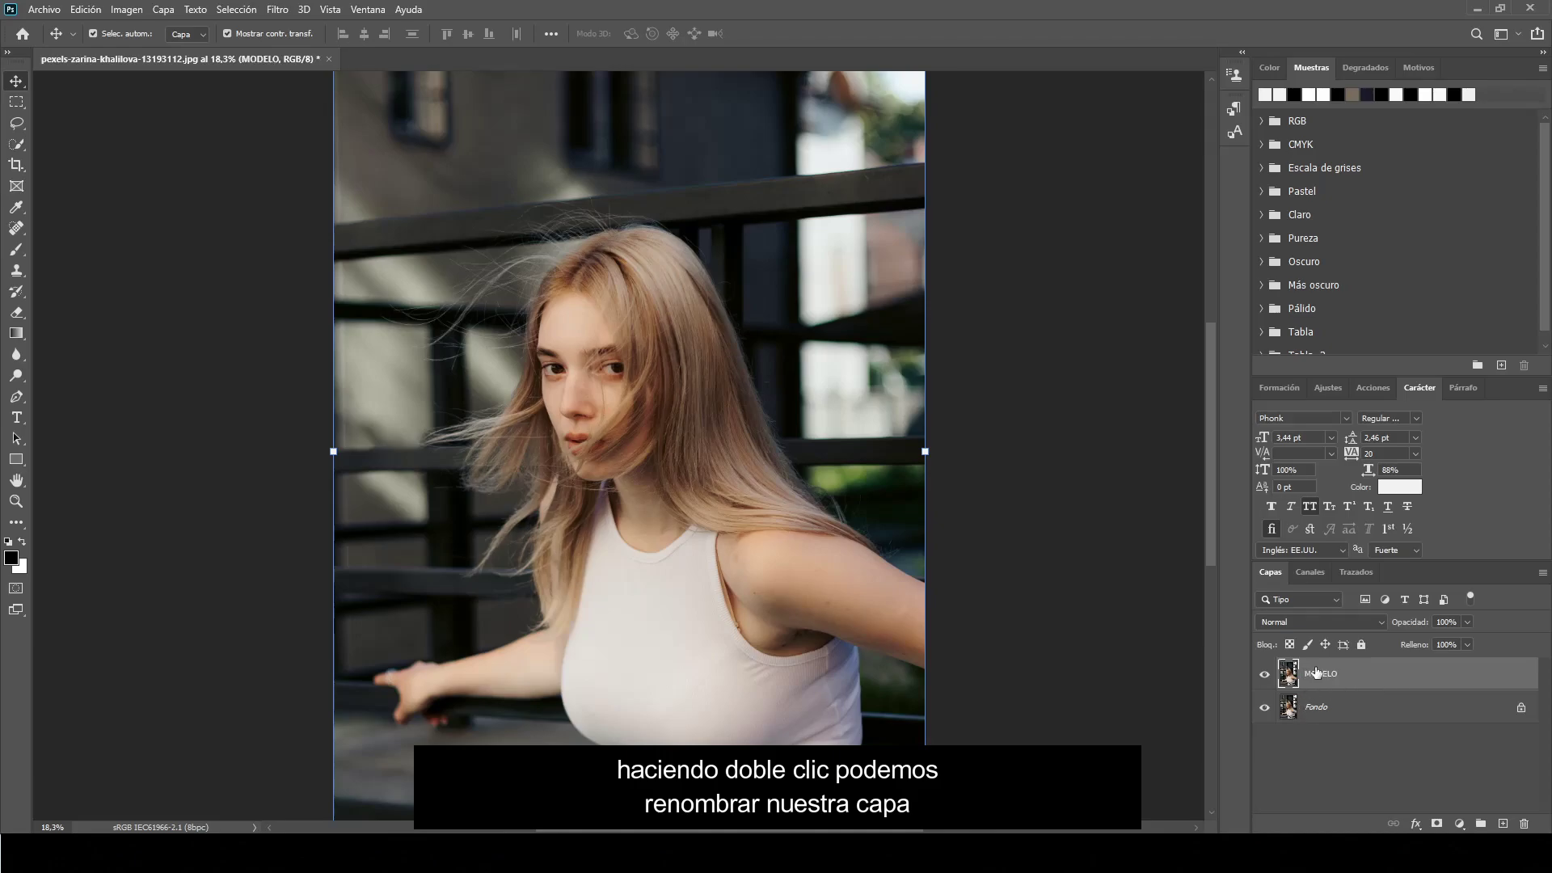
# Convert the MODELO layer to a smart object and assign it the Gris color label.
pyautogui.rightClick(1380, 674)
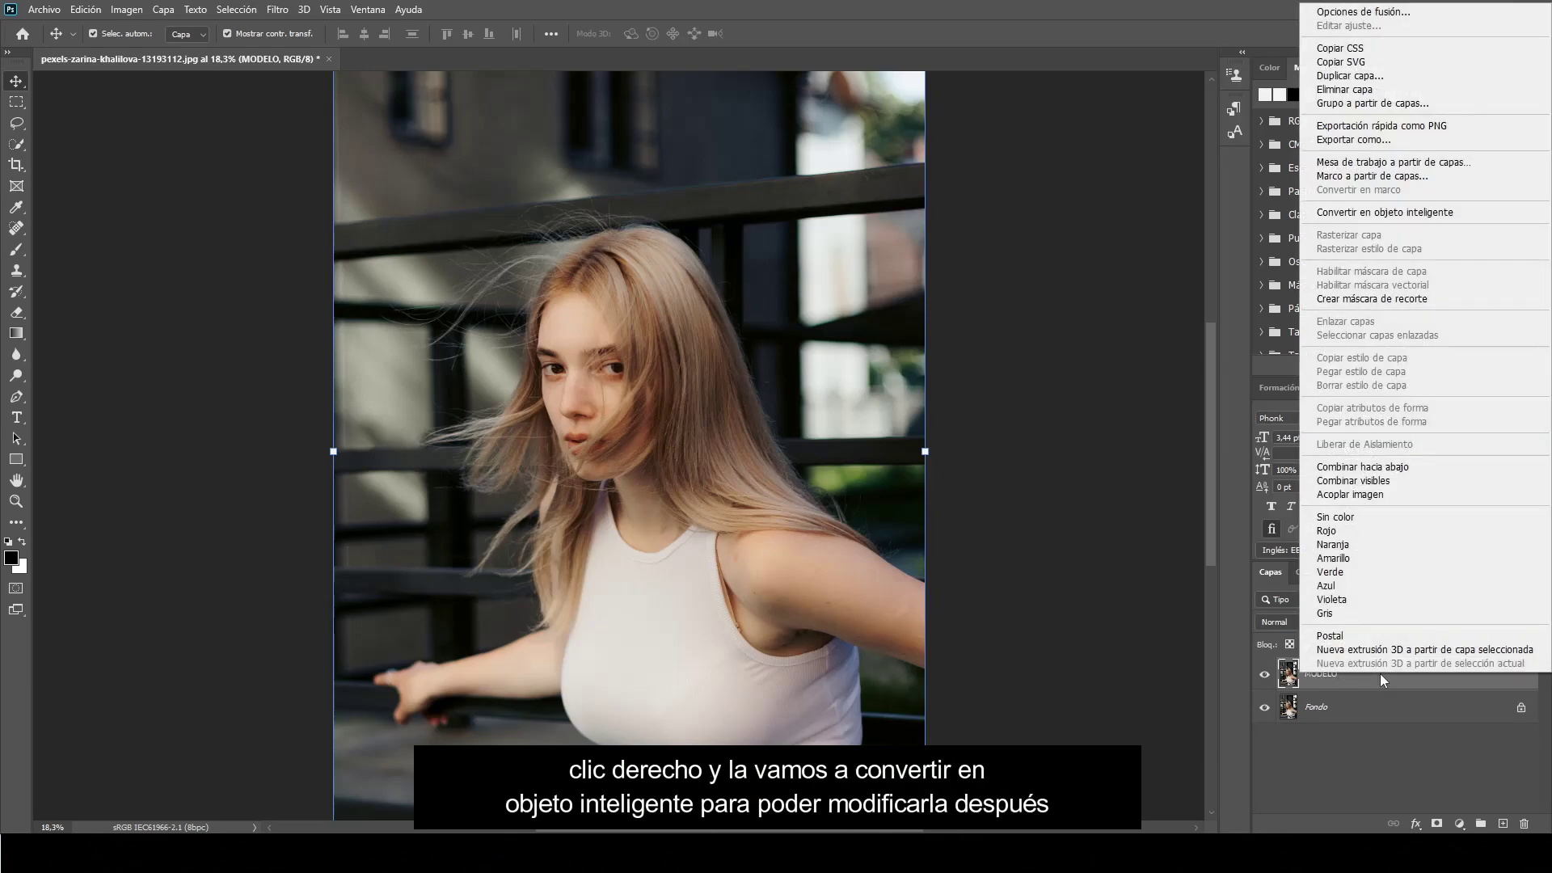
pyautogui.click(1476, 215)
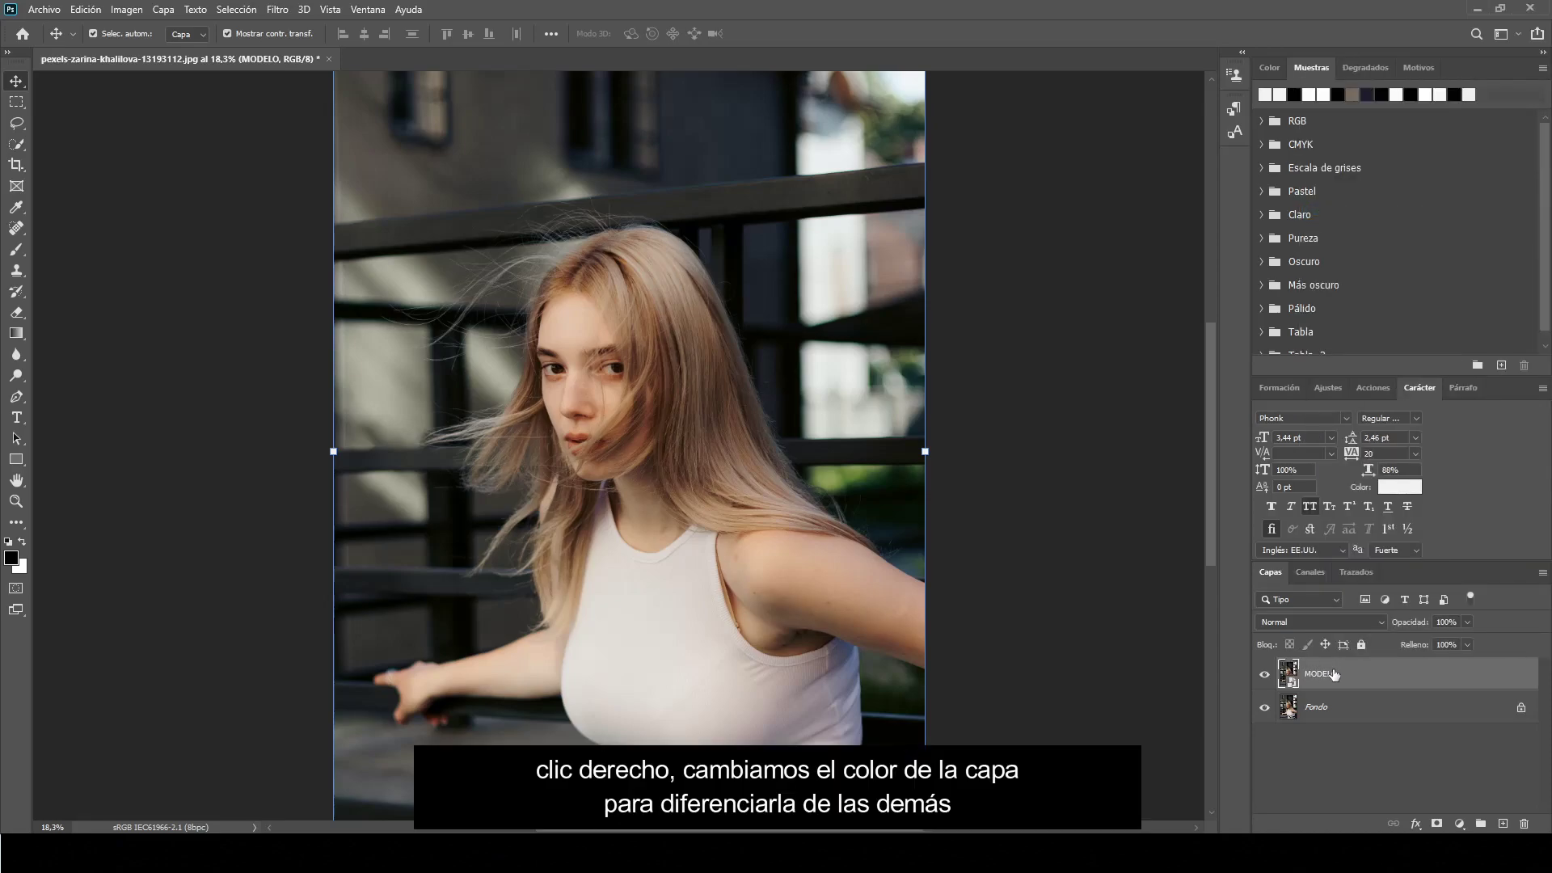
pyautogui.rightClick(1334, 674)
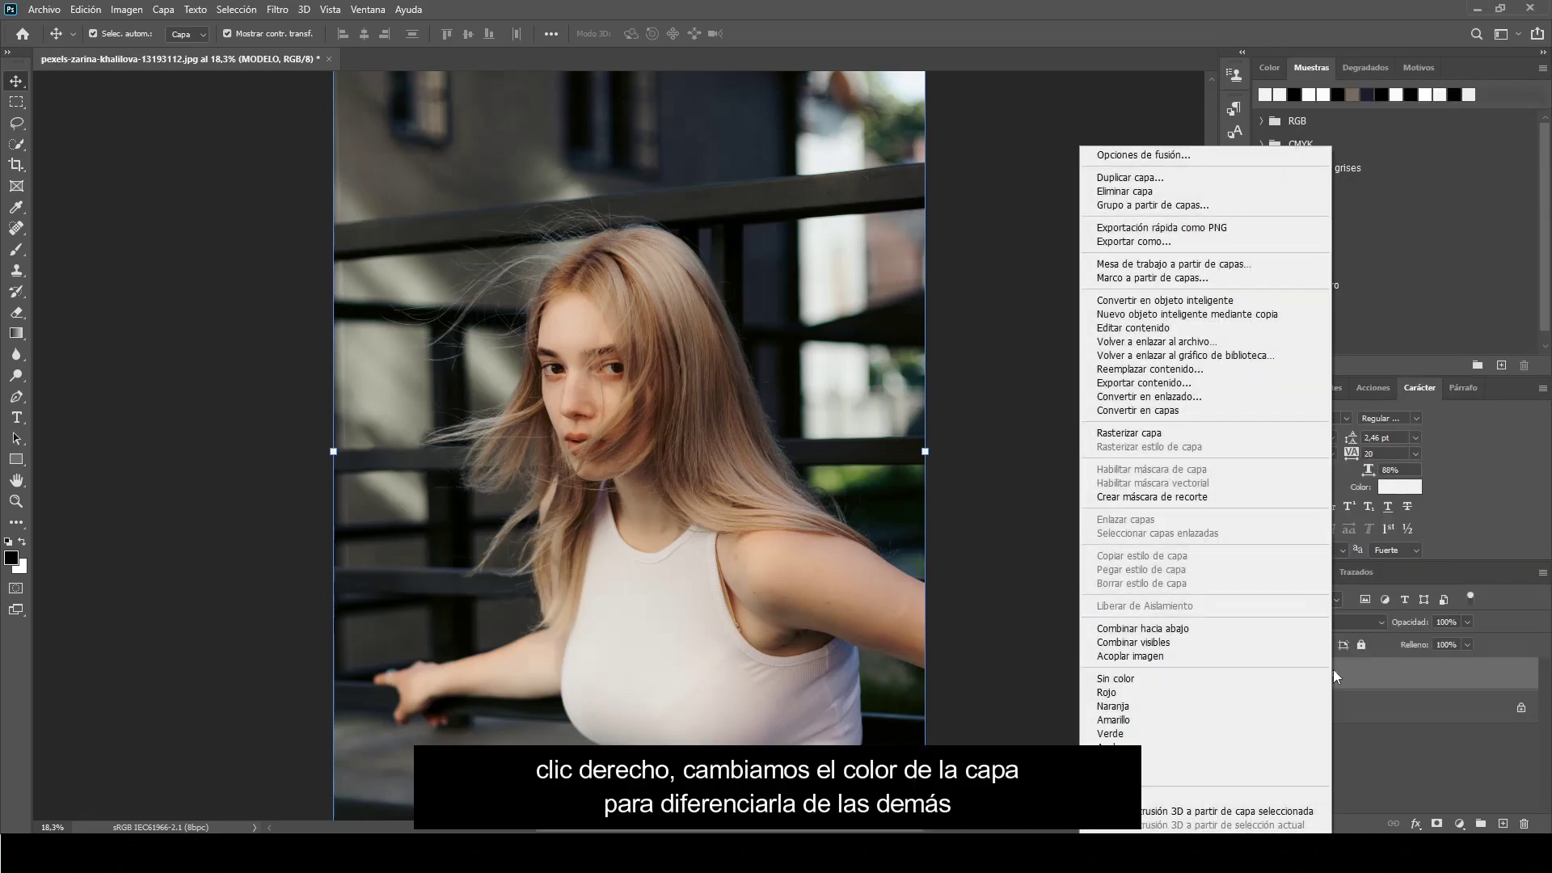
pyautogui.click(1258, 777)
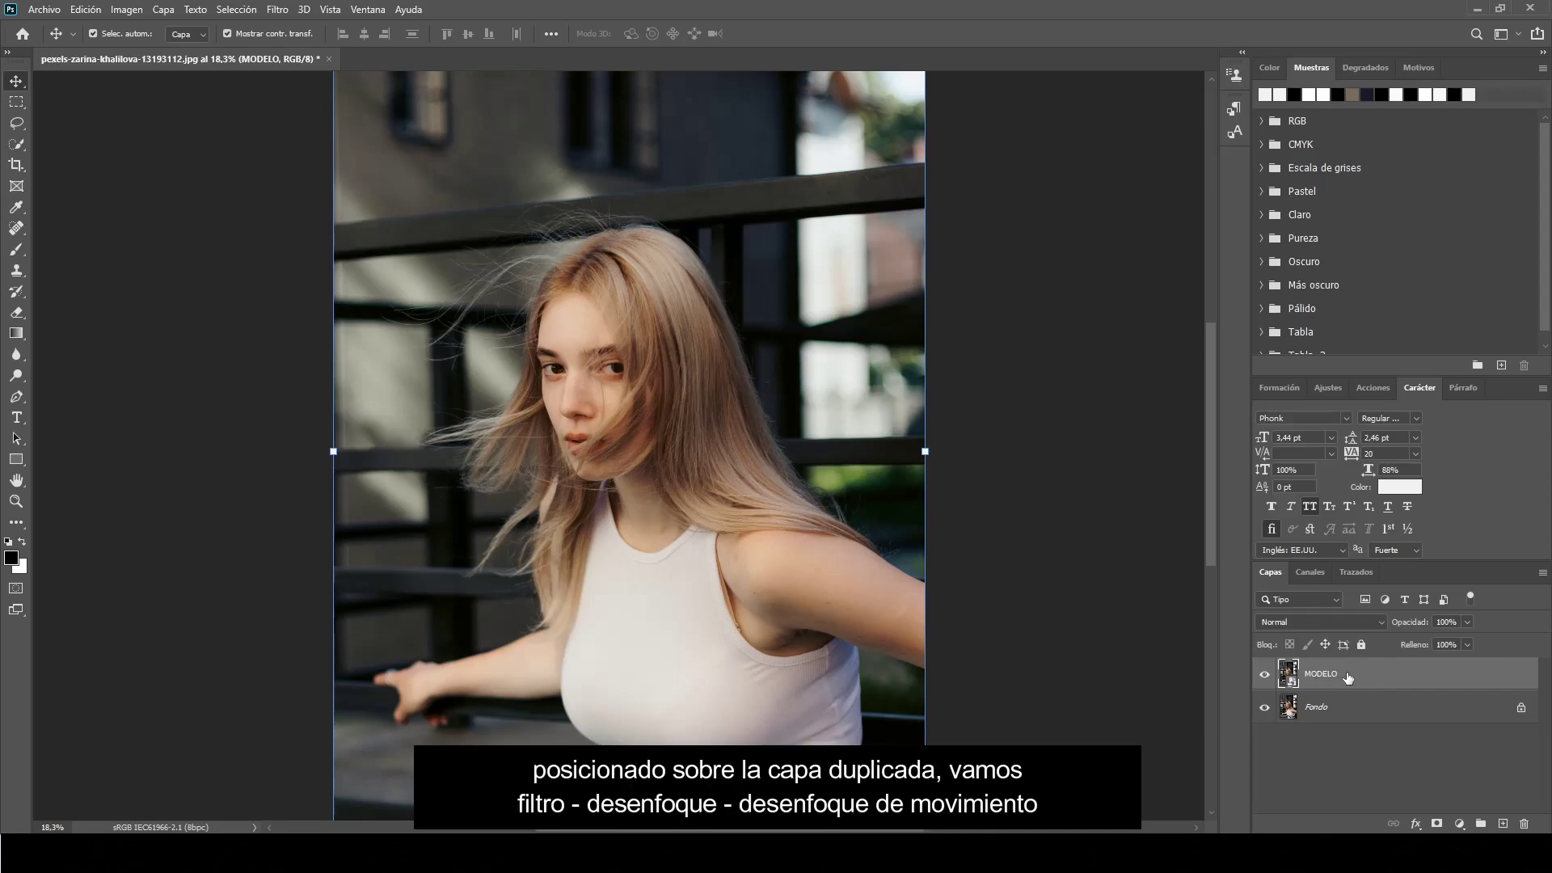
# Apply a motion blur (Desenfoque de movimiento) to the MODELO layer with an angle of 0° and a distance of 150 pixels.
pyautogui.click(278, 9)
pyautogui.moveTo(335, 194)
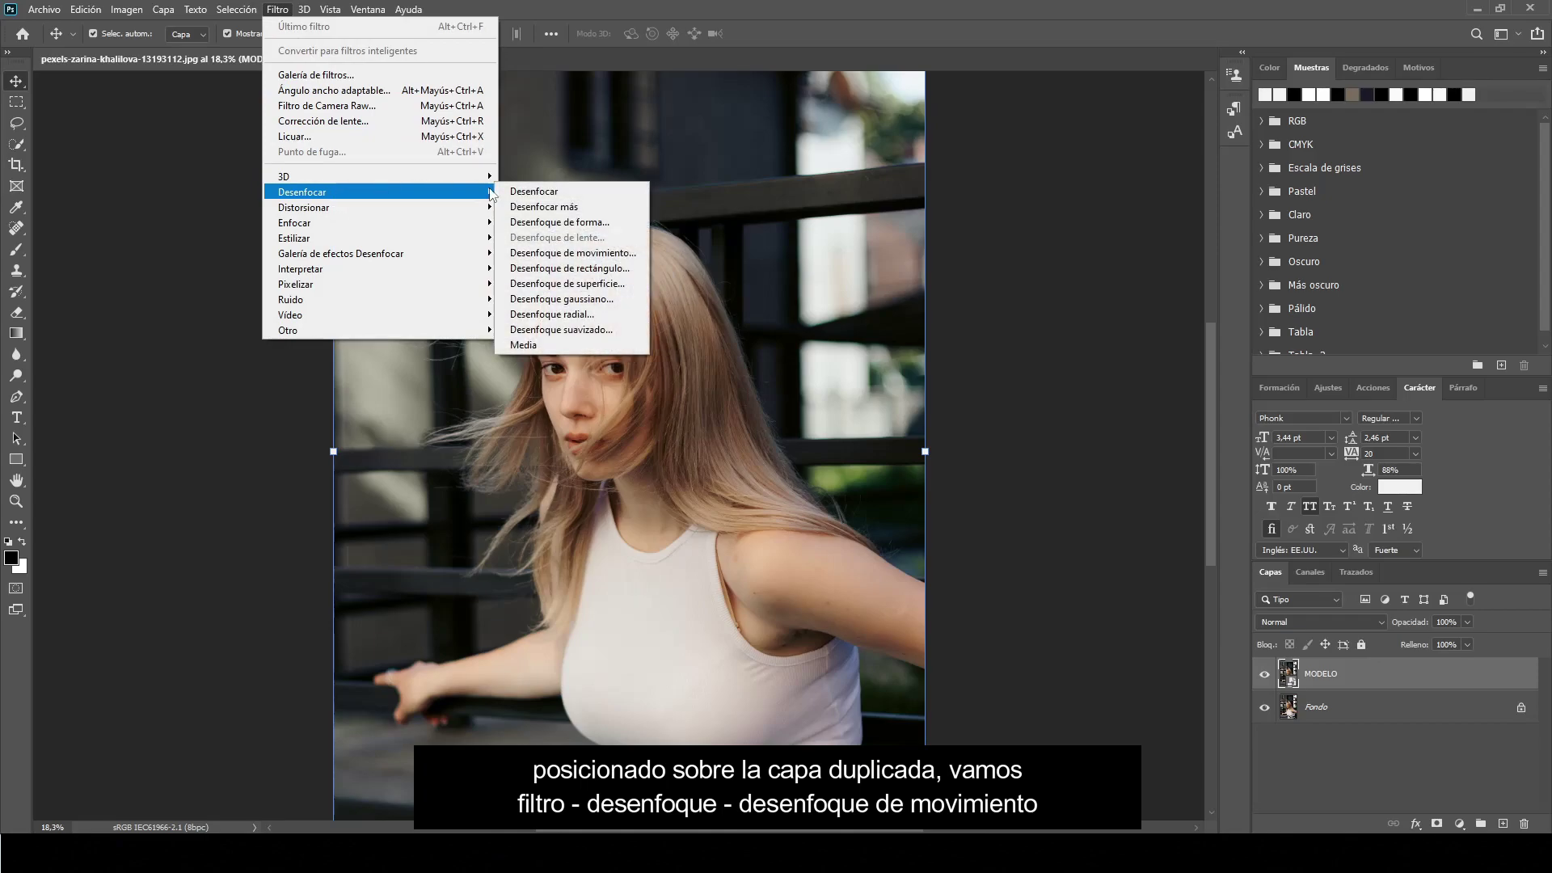
pyautogui.click(641, 254)
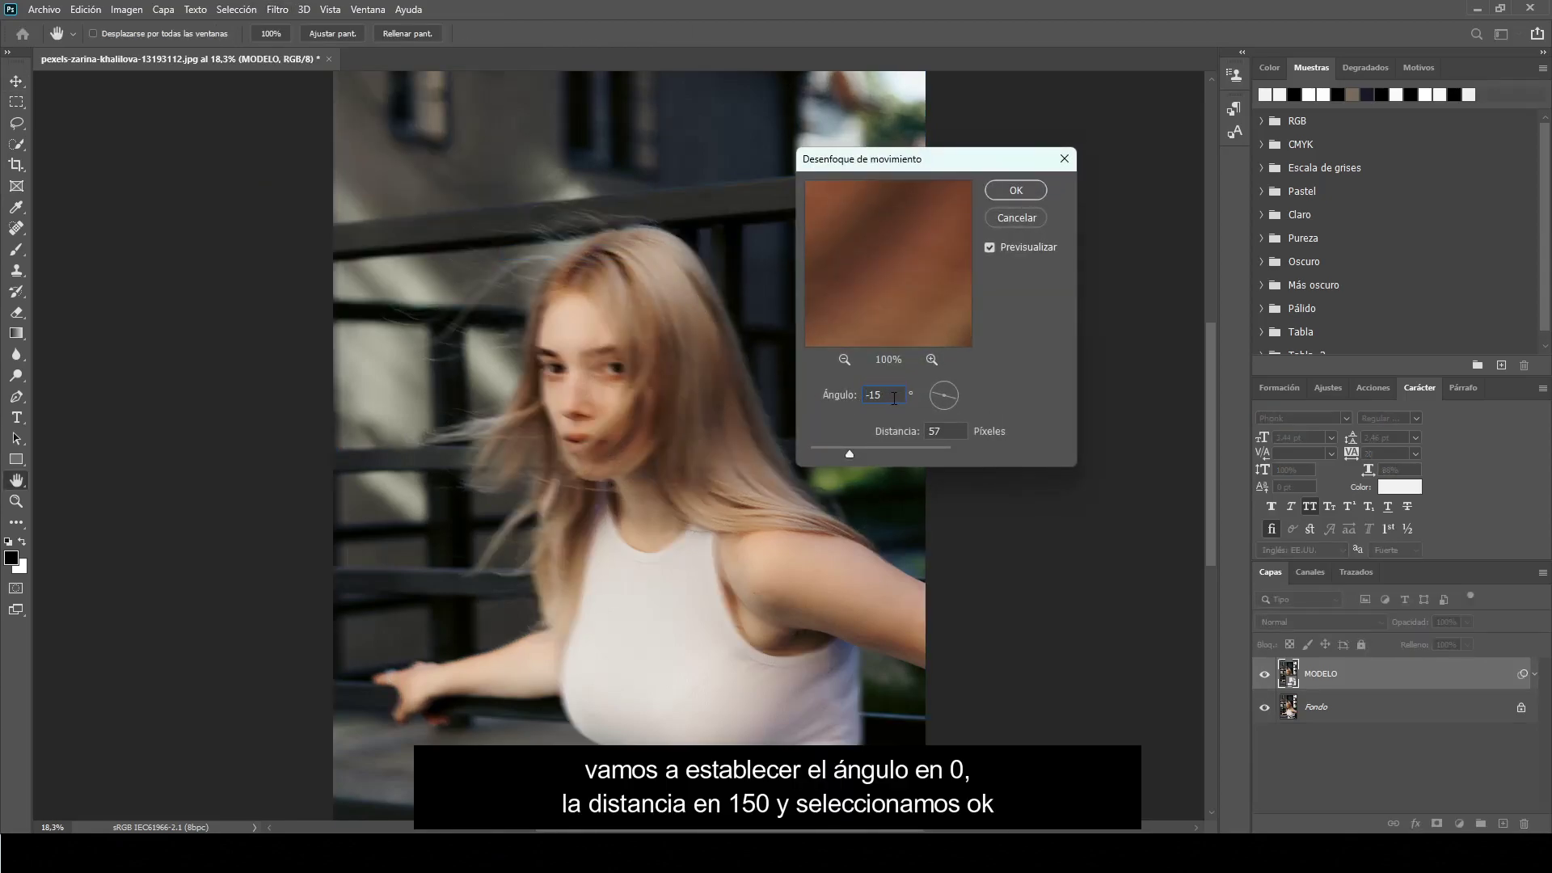
pyautogui.write('150')
pyautogui.doubleClick(895, 396)
pyautogui.write('0')
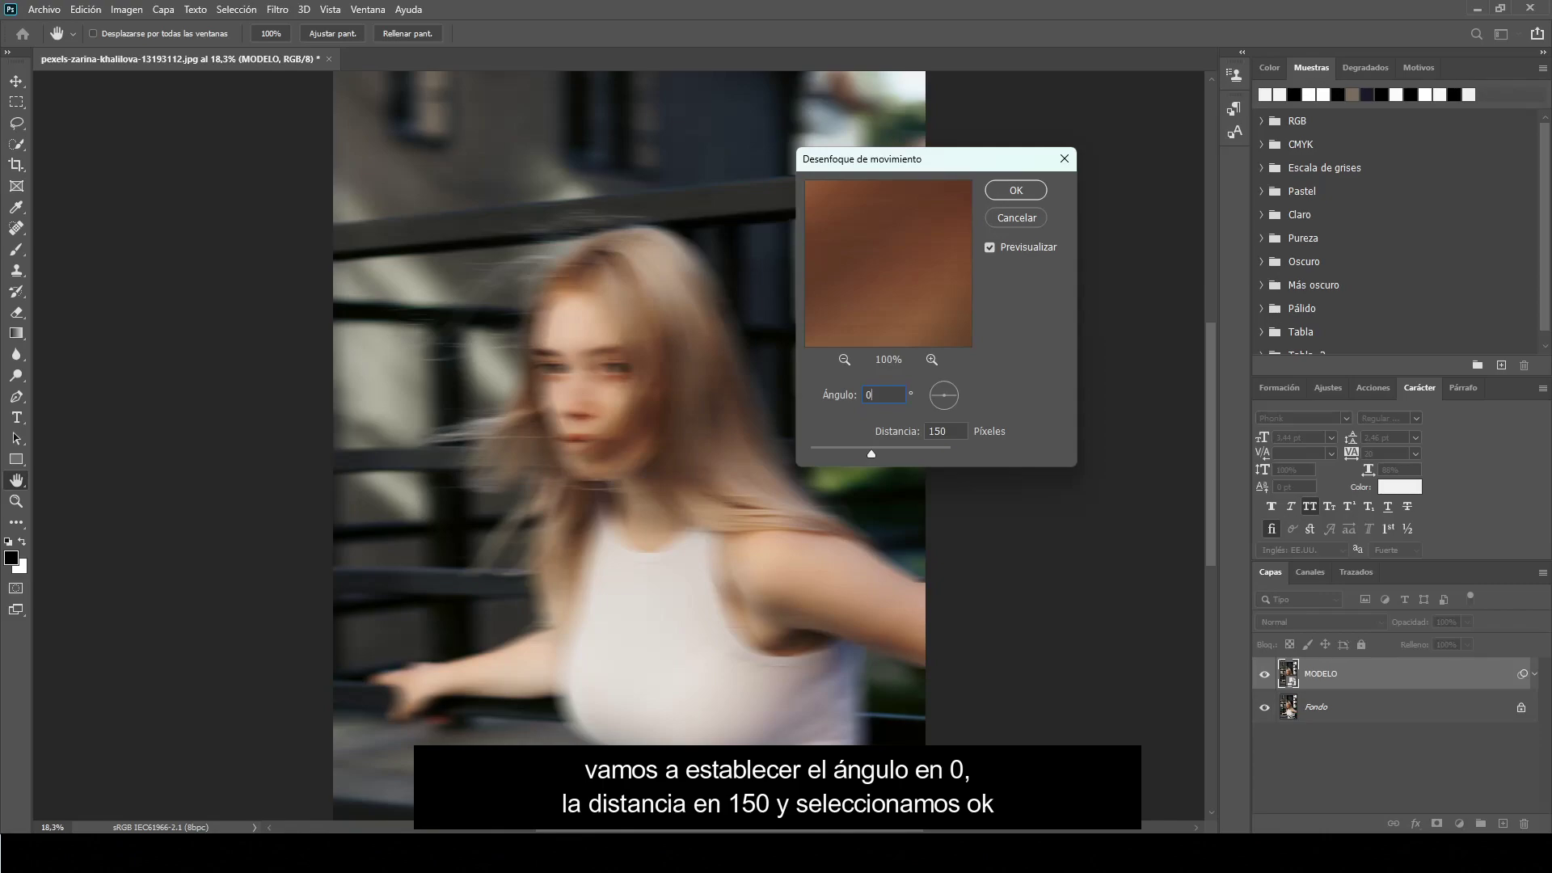
pyautogui.click(1017, 190)
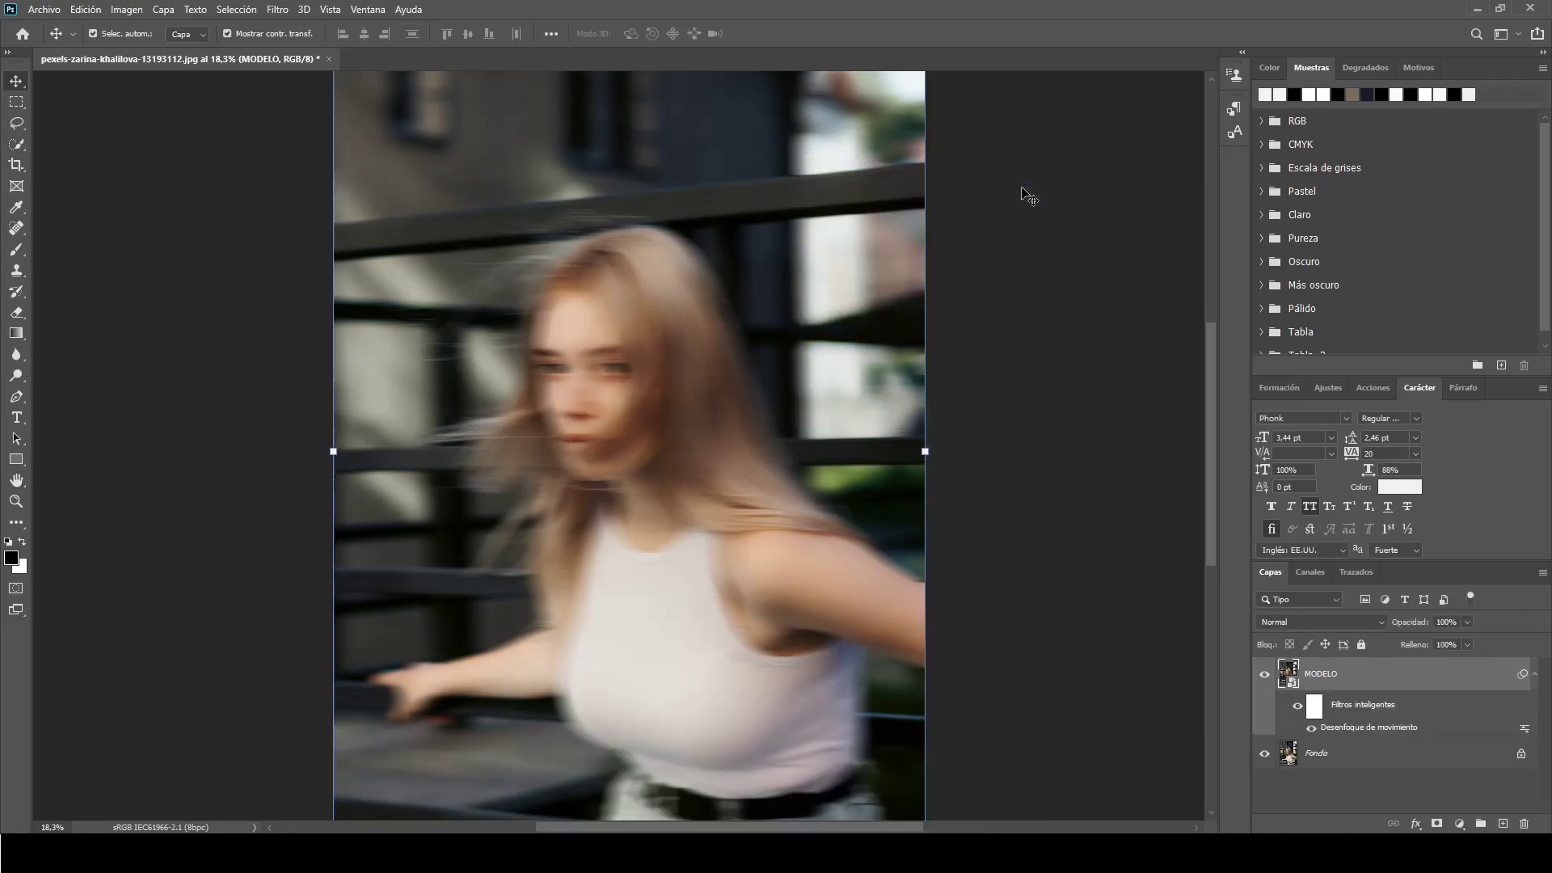
# Add a layer mask to the MODELO layer.
pyautogui.hotkey('ctrl', '0')
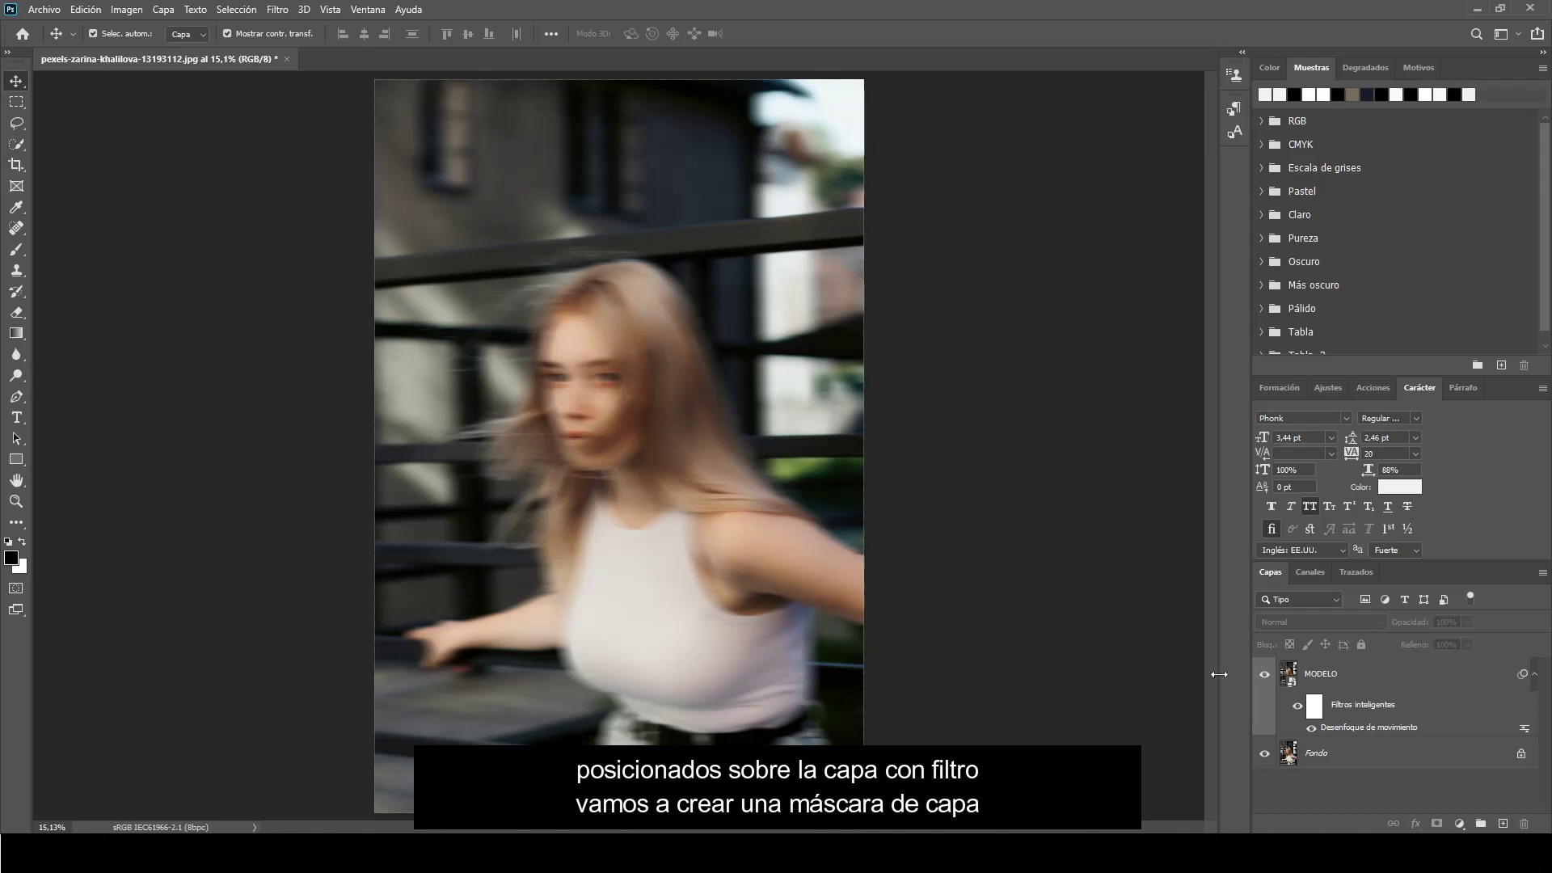
pyautogui.click(1336, 678)
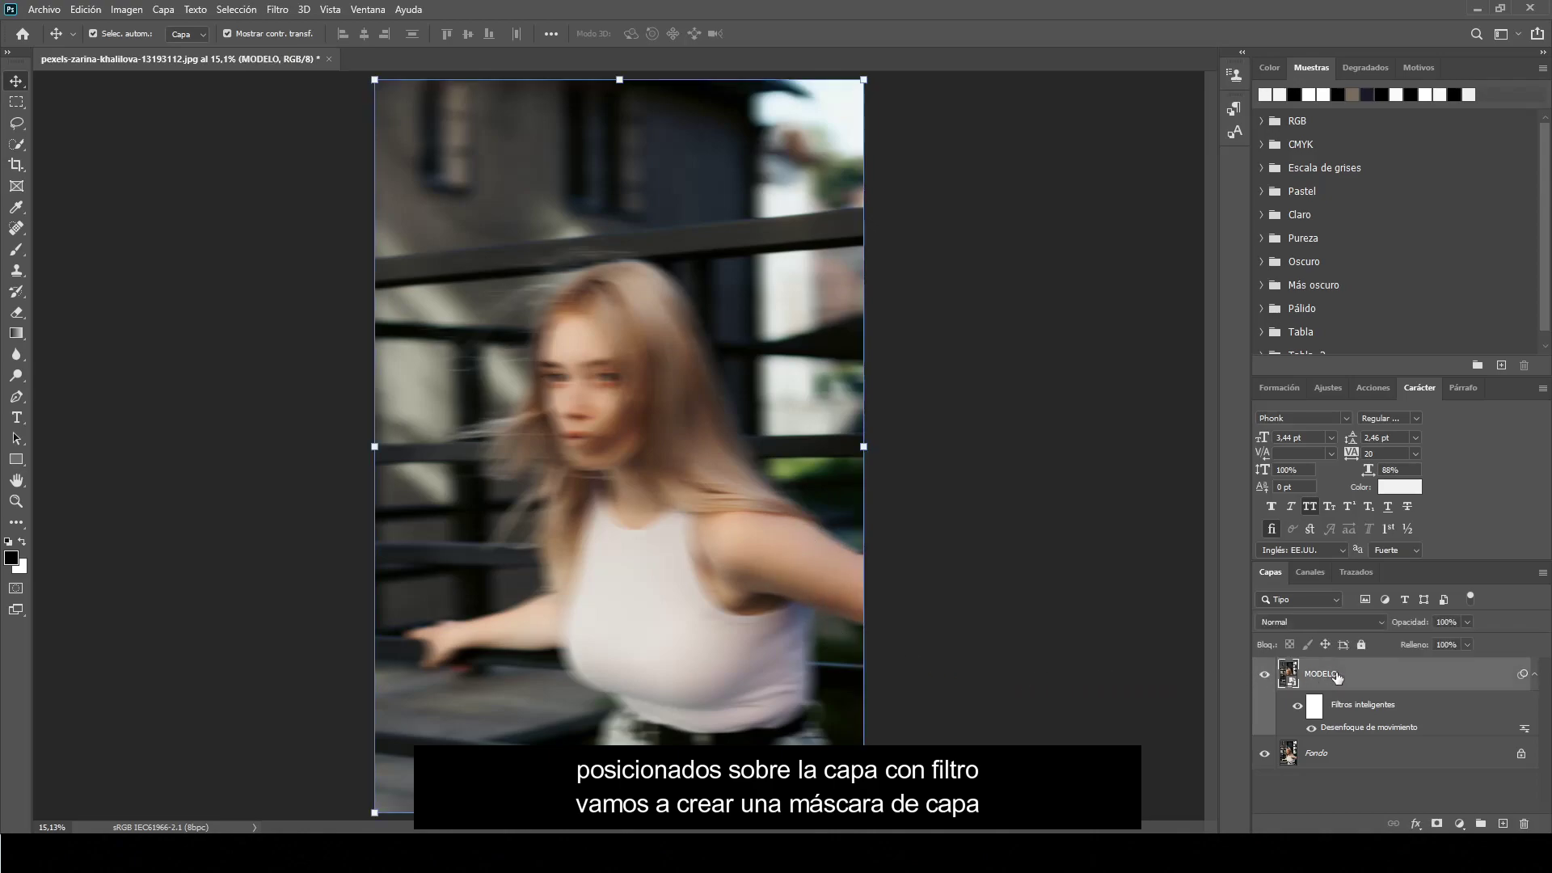
pyautogui.click(1438, 822)
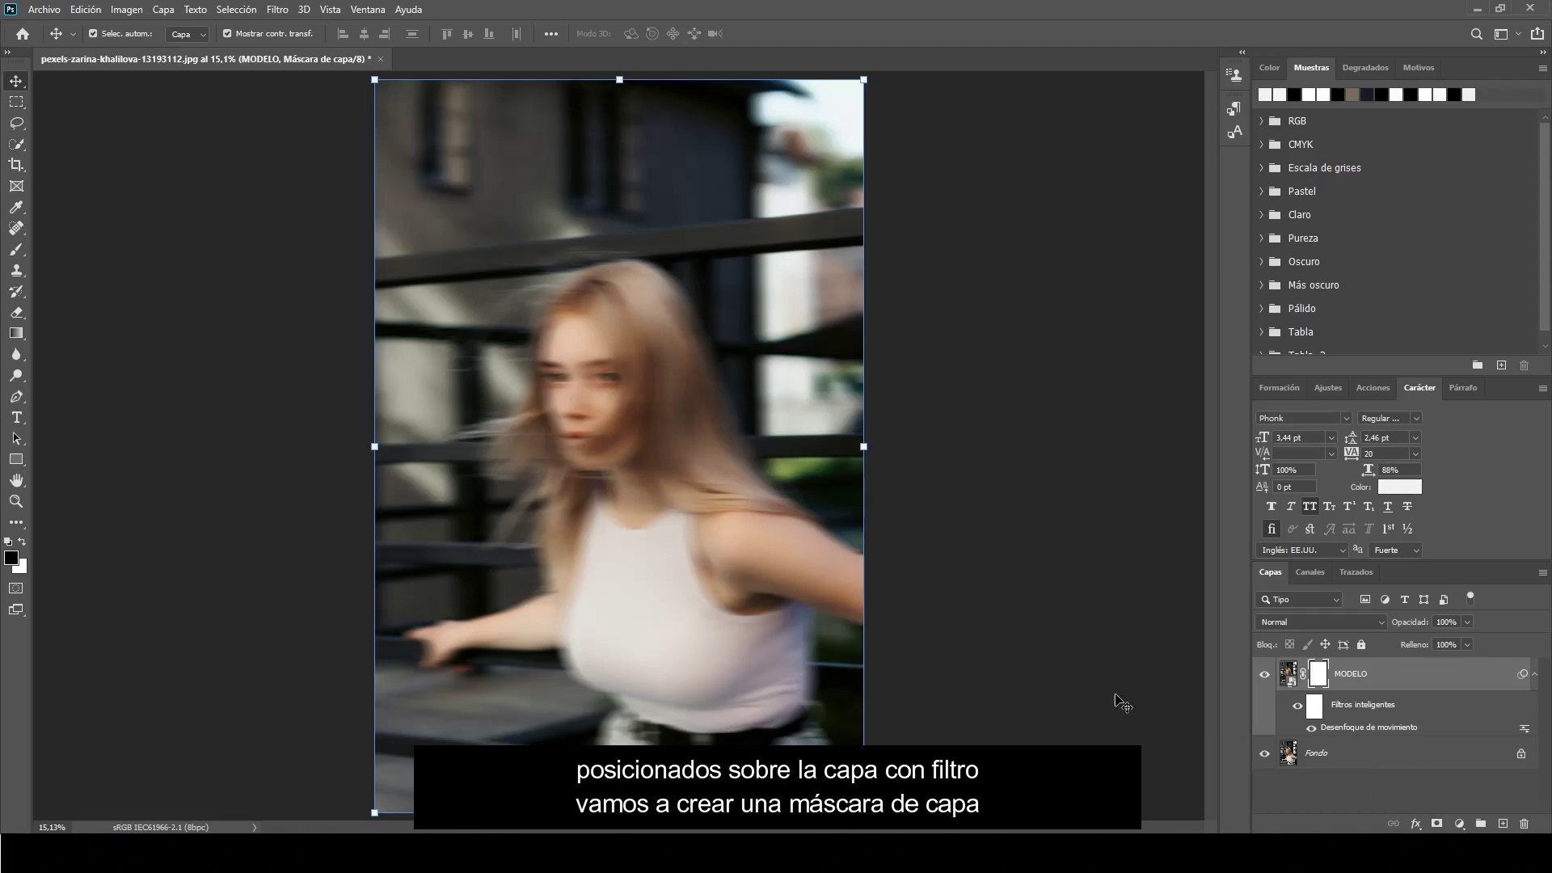
# Paint black on the MODELO mask over the image's right side with a 5000 px brush at 0% hardness to hide the blur there.
pyautogui.click(19, 250)
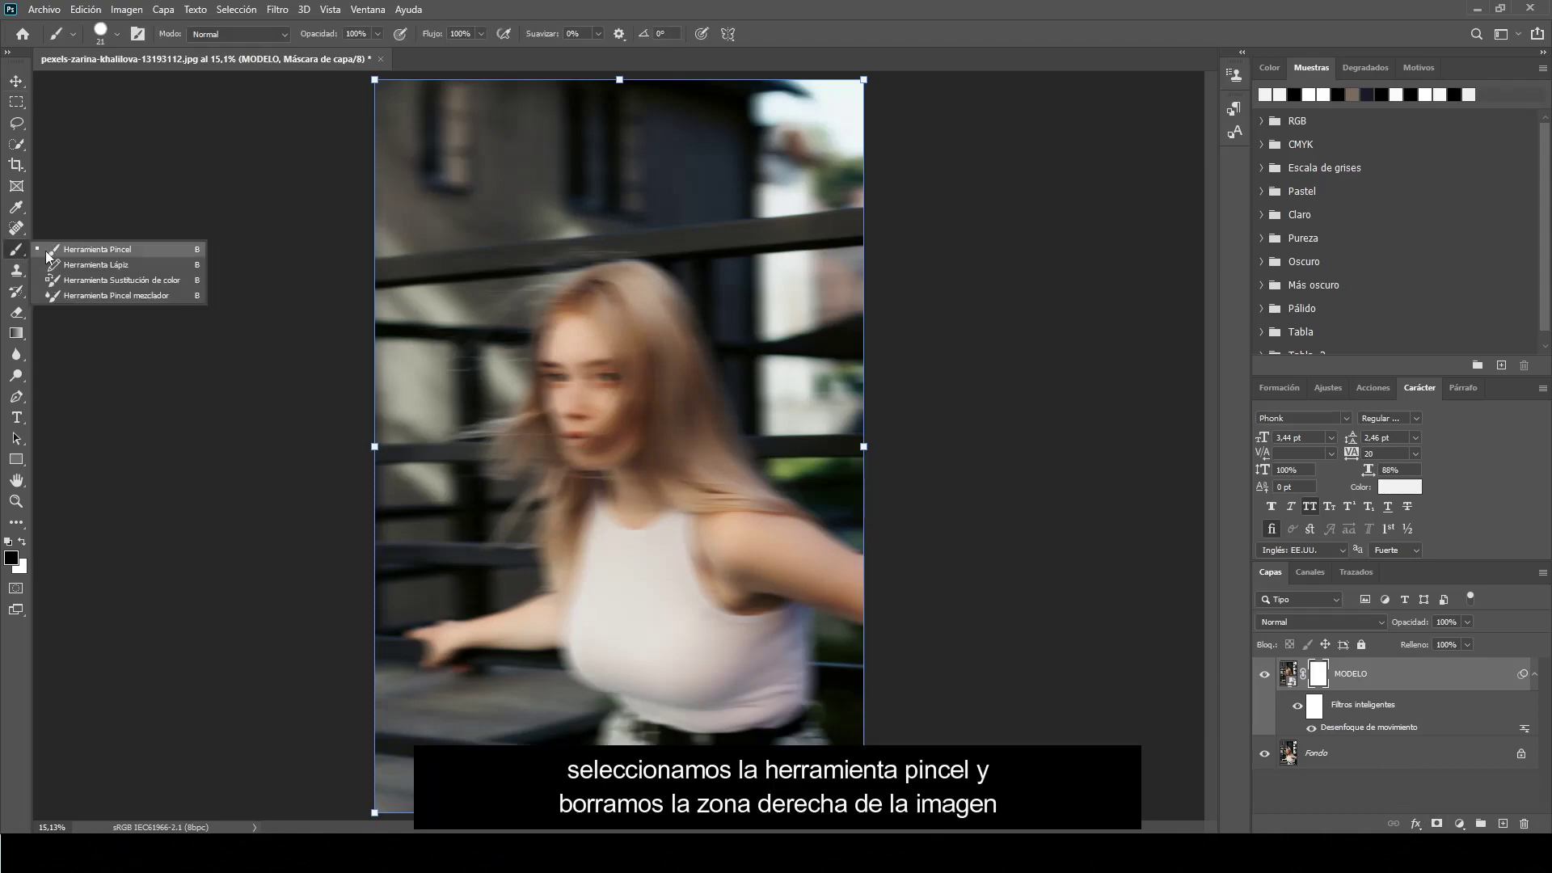
pyautogui.click(185, 253)
pyautogui.rightClick(718, 356)
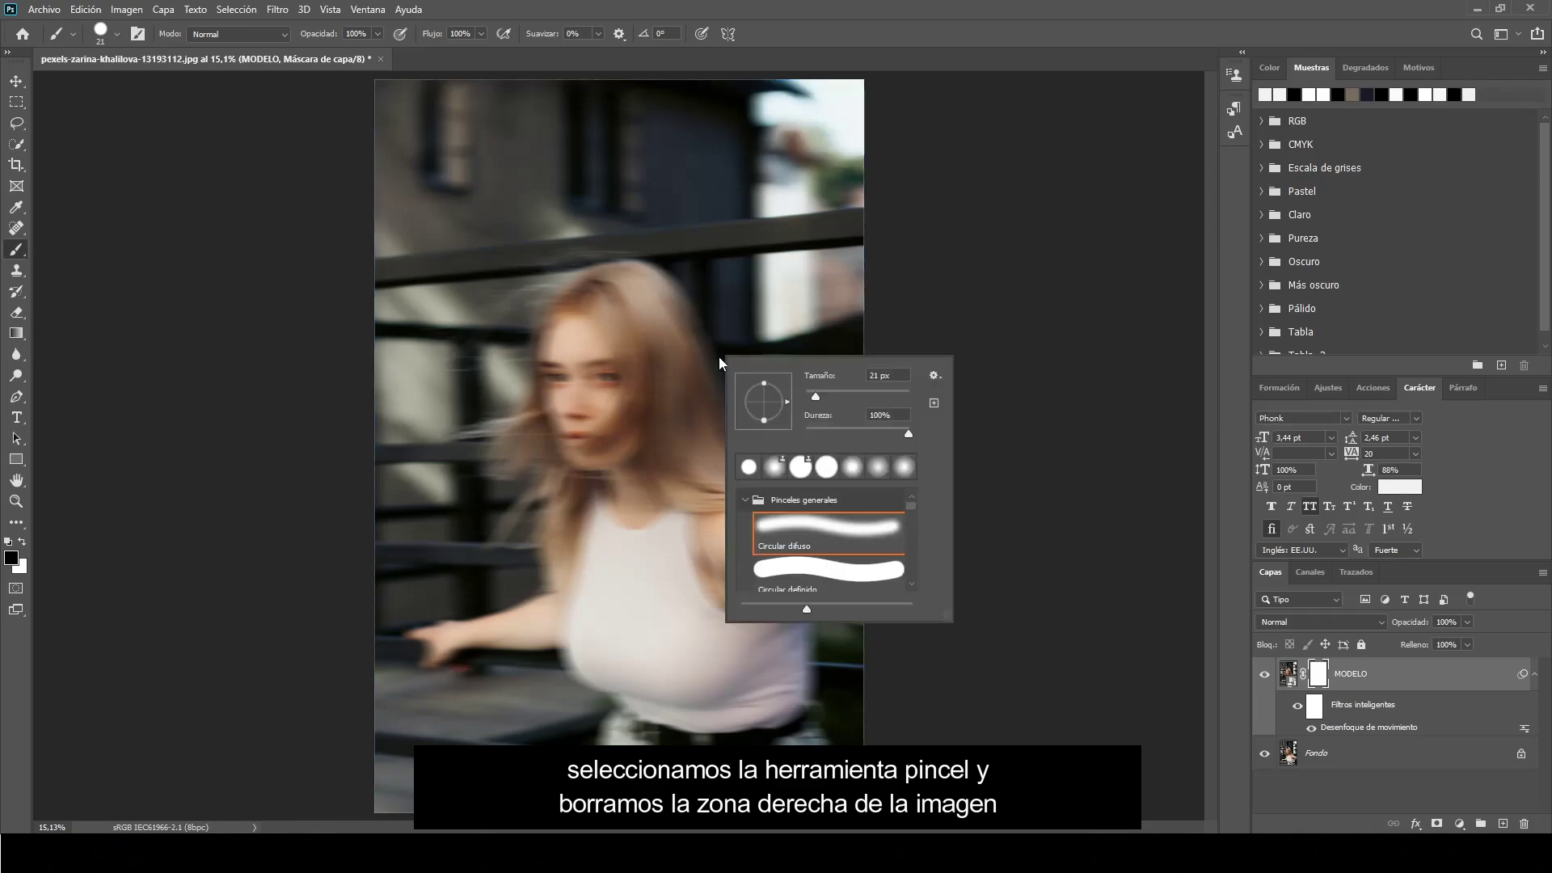
pyautogui.moveTo(908, 434); pyautogui.dragTo(804, 436)
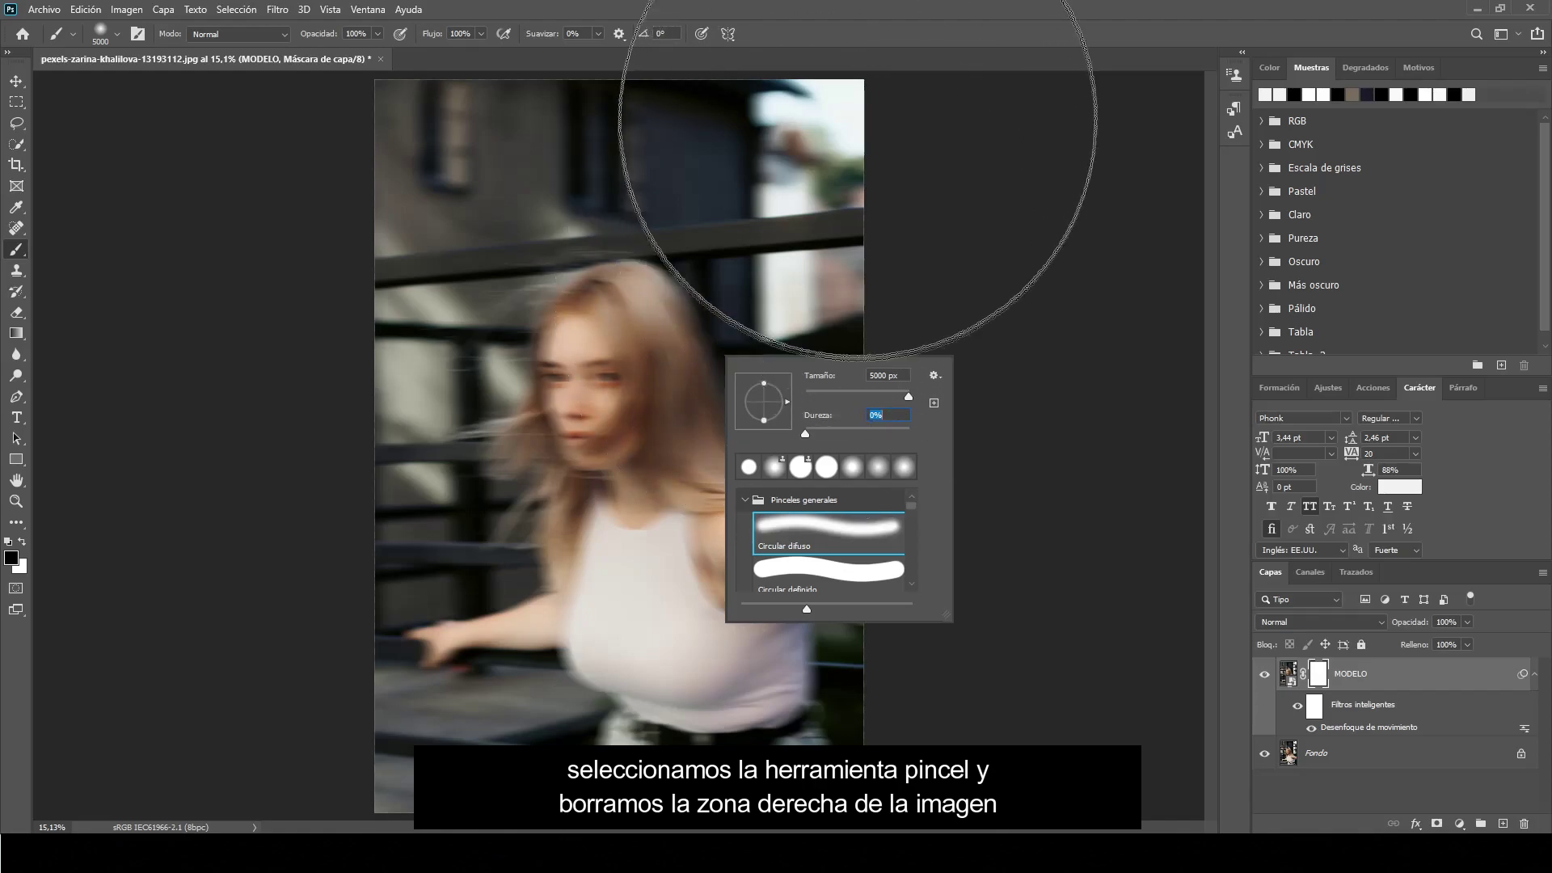
pyautogui.click(879, 36)
pyautogui.scroll(-2, 797, 471)
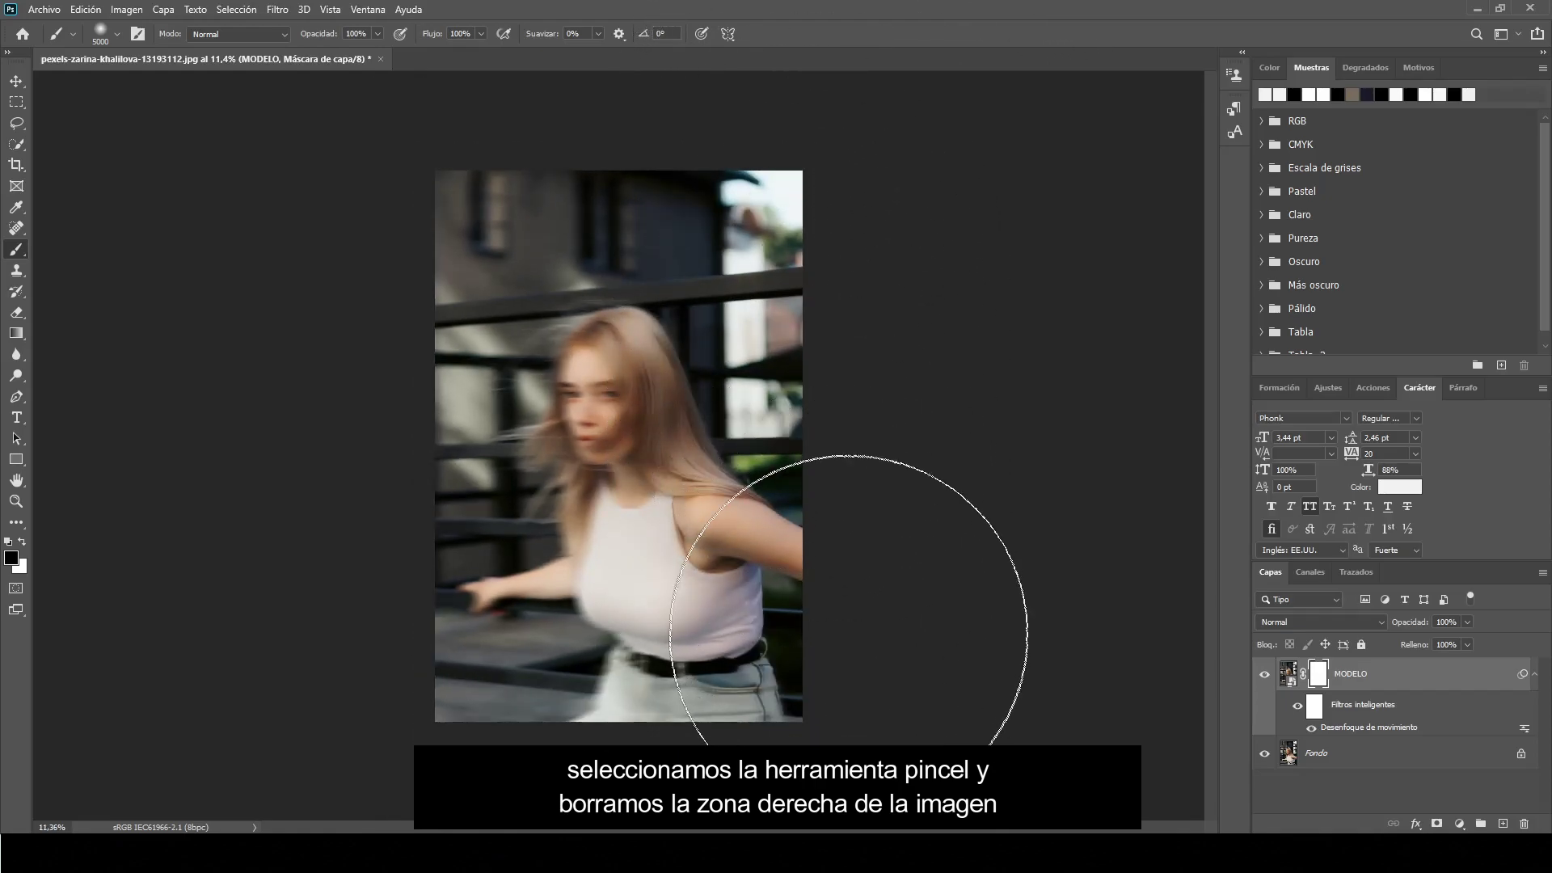
pyautogui.moveTo(860, 687)
pyautogui.mouseDown()
pyautogui.moveTo(872, 608)
pyautogui.moveTo(827, 226)
pyautogui.moveTo(849, 651)
pyautogui.mouseUp()
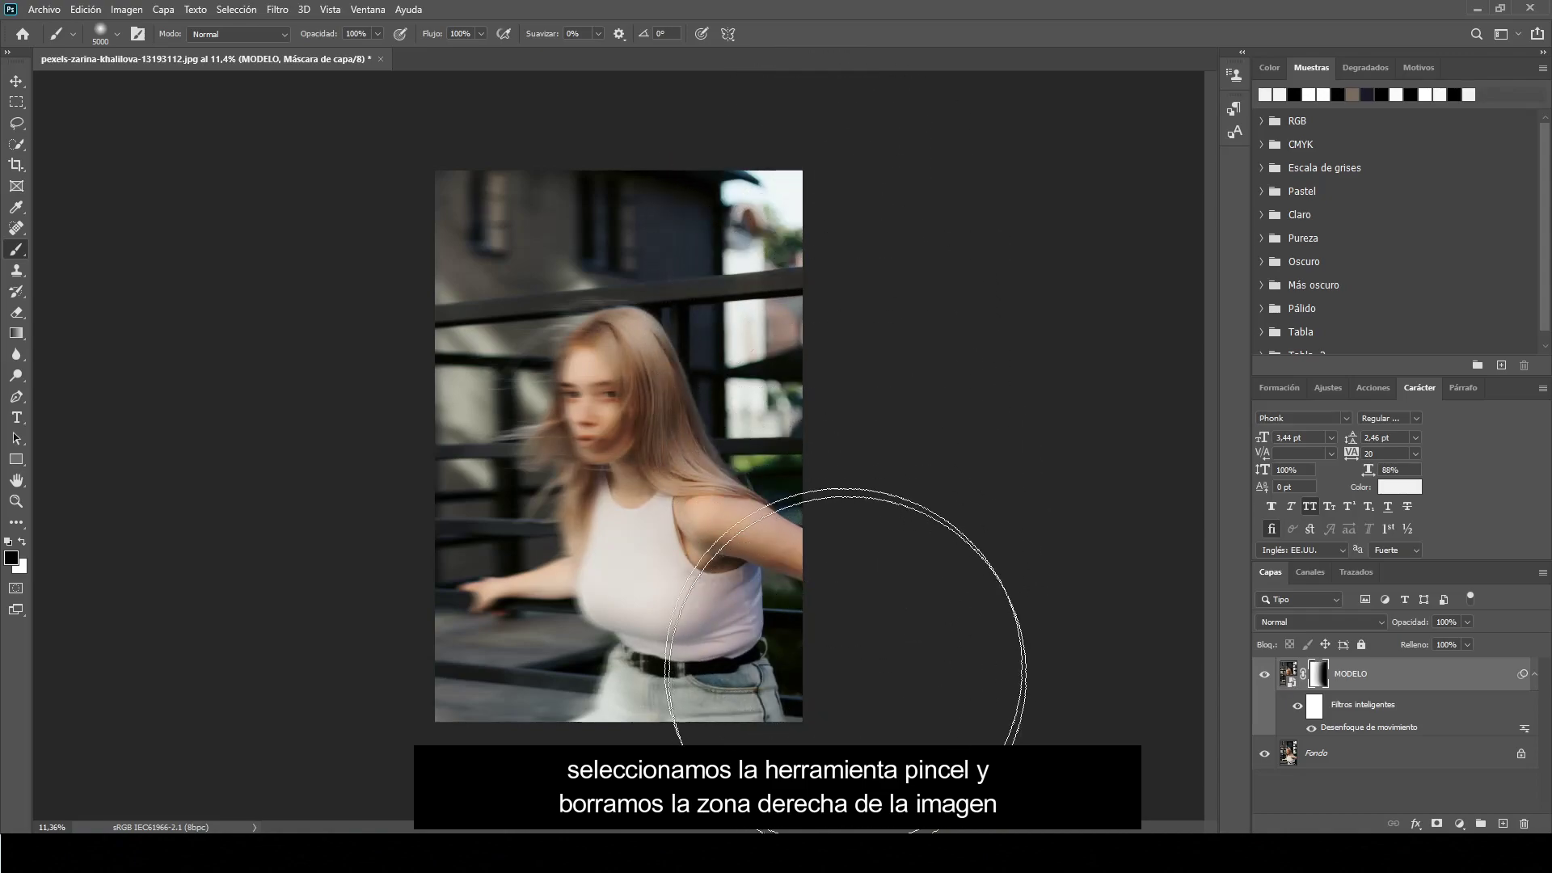
# Duplicate the masked MODELO layer and set the copy's motion blur distance to 350 pixels.
pyautogui.scroll(2, 629, 491)
pyautogui.scroll(3, 629, 491)
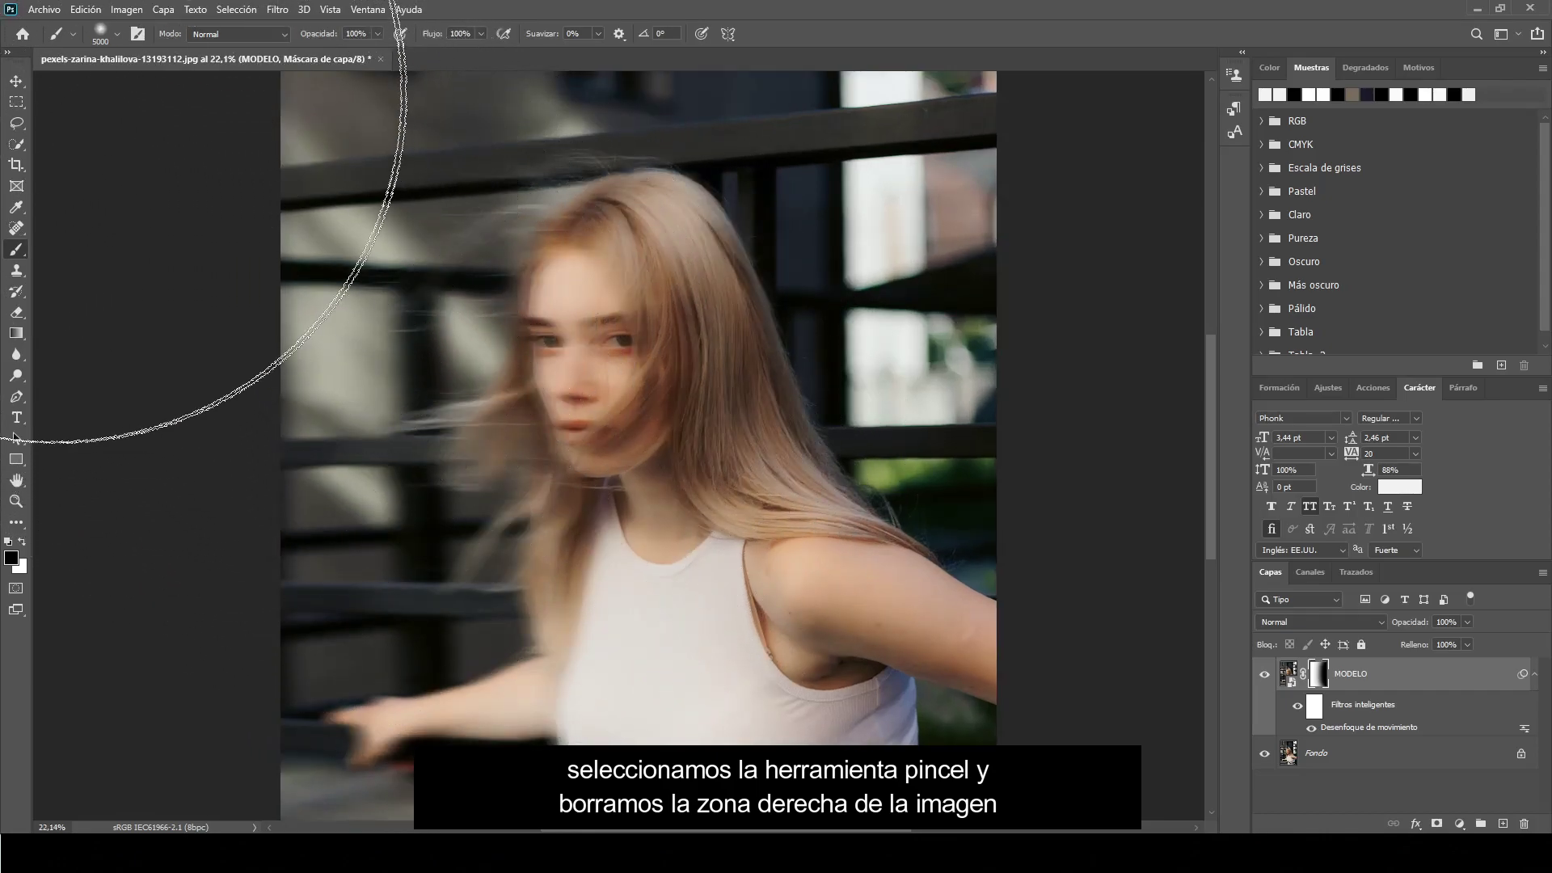
pyautogui.click(17, 82)
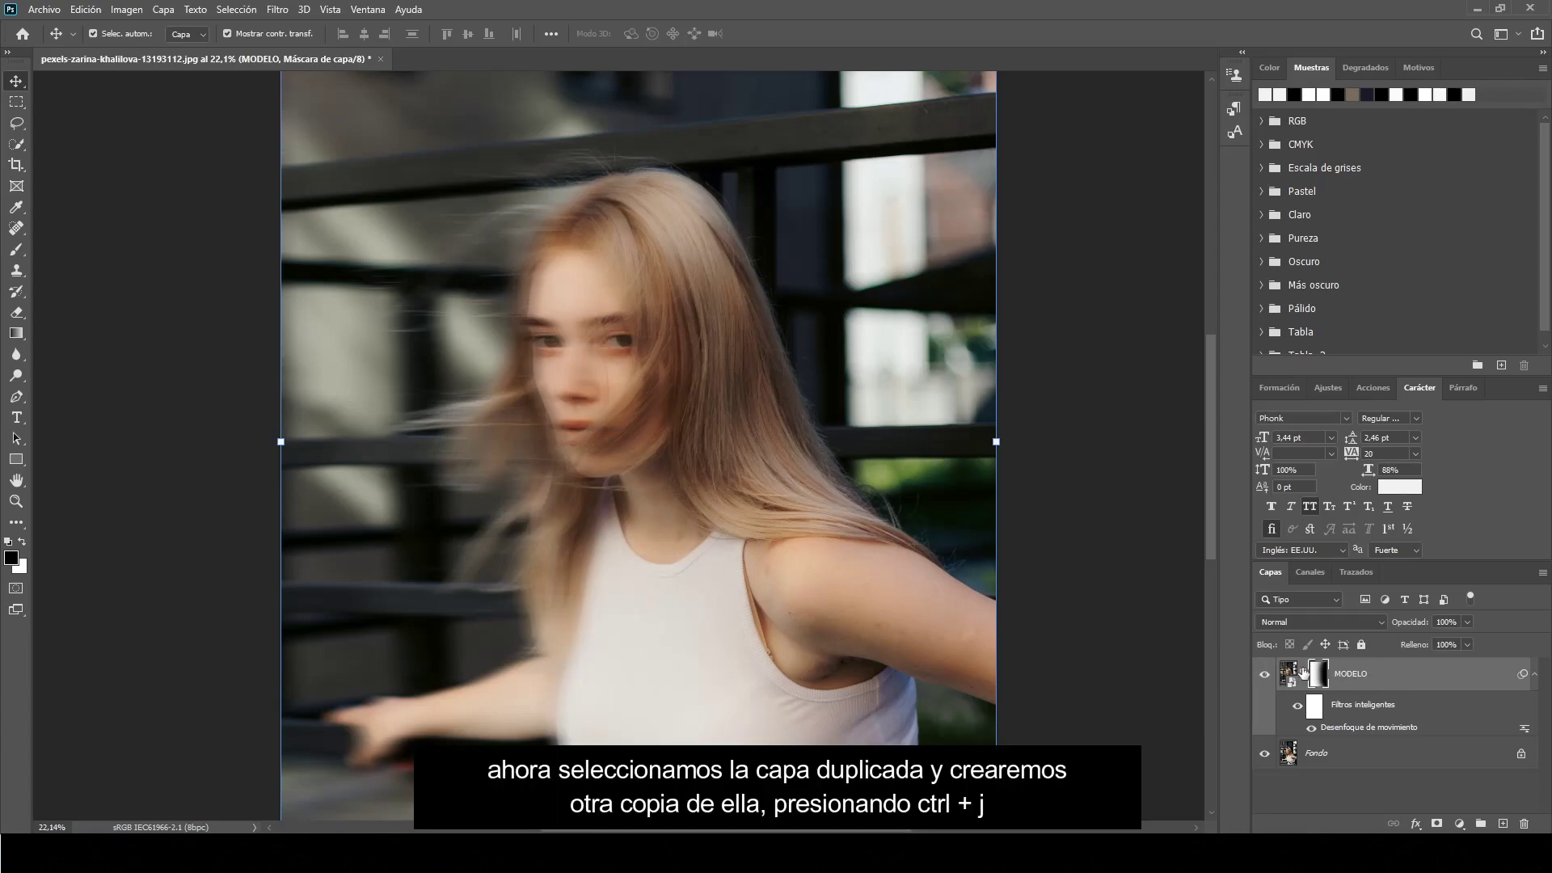
pyautogui.moveTo(1496, 673); pyautogui.dragTo(1506, 822)
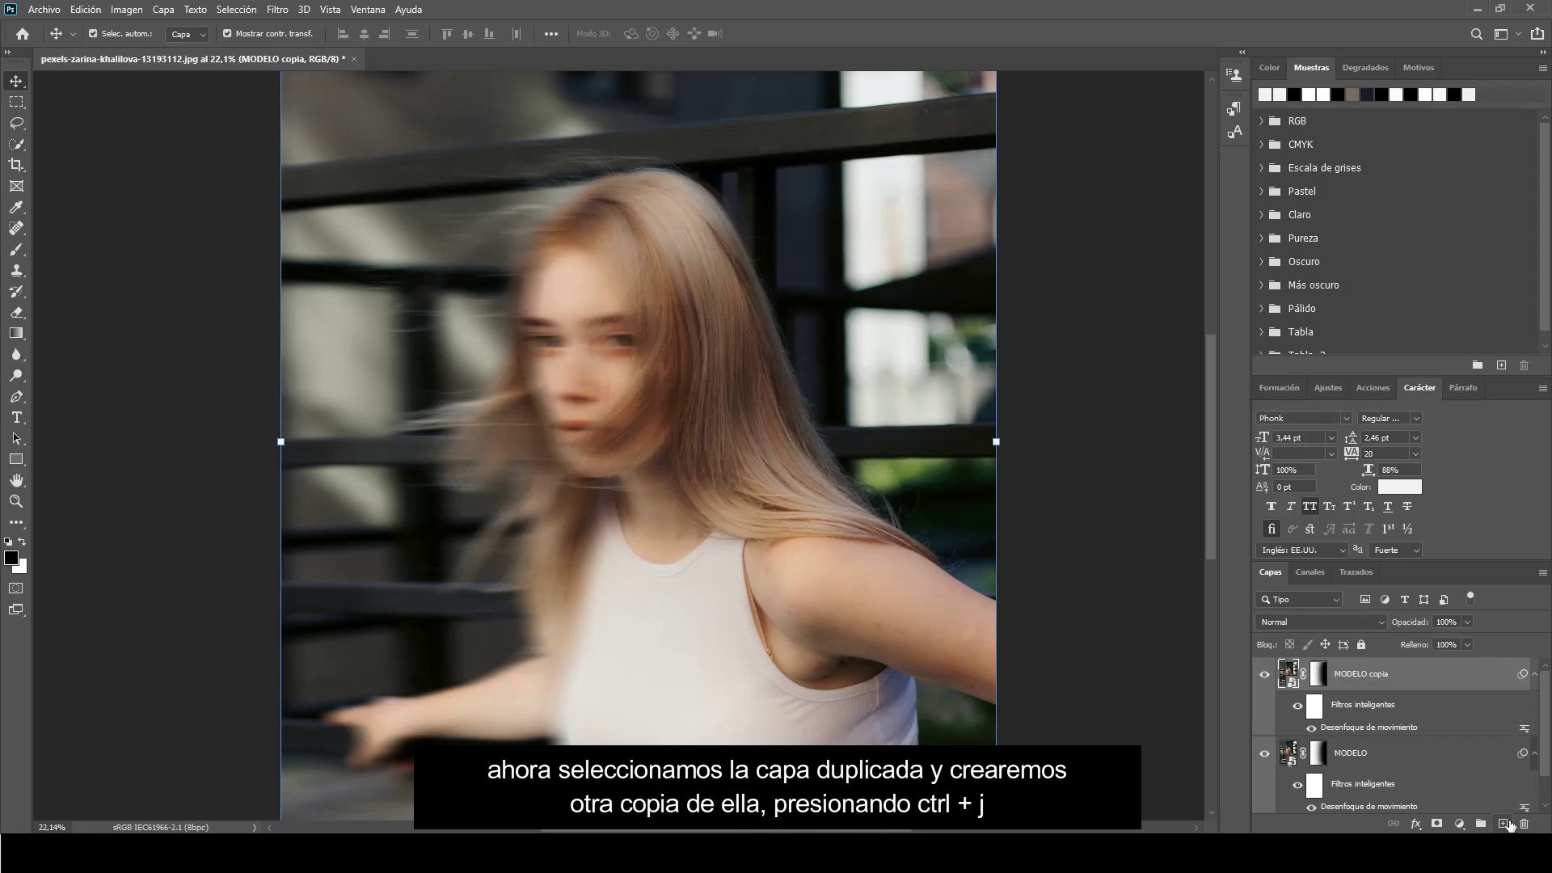
pyautogui.doubleClick(1402, 727)
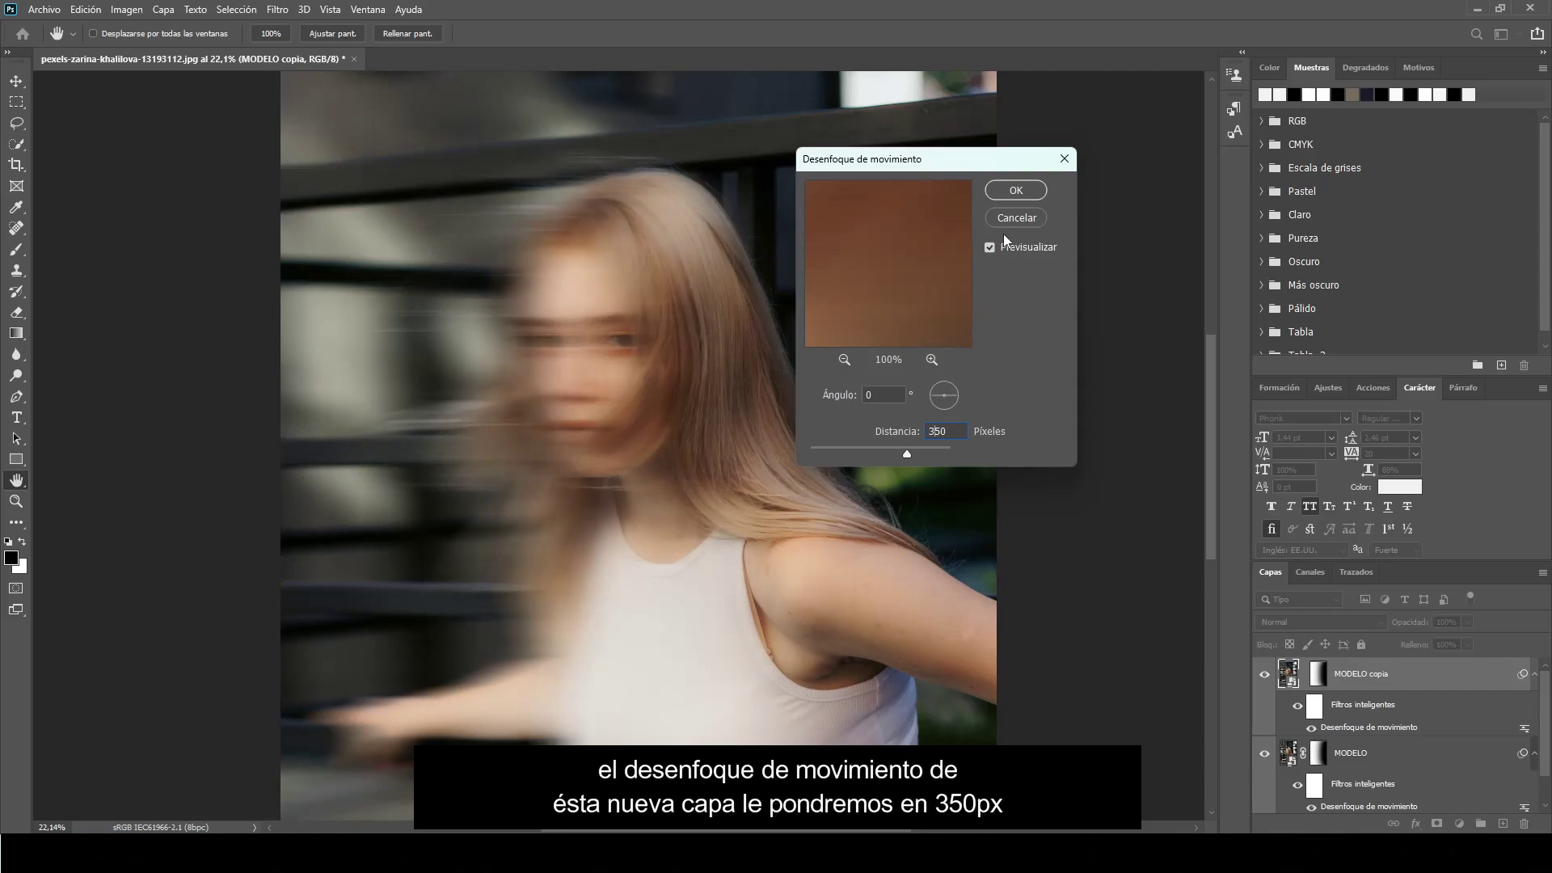
pyautogui.click(1012, 195)
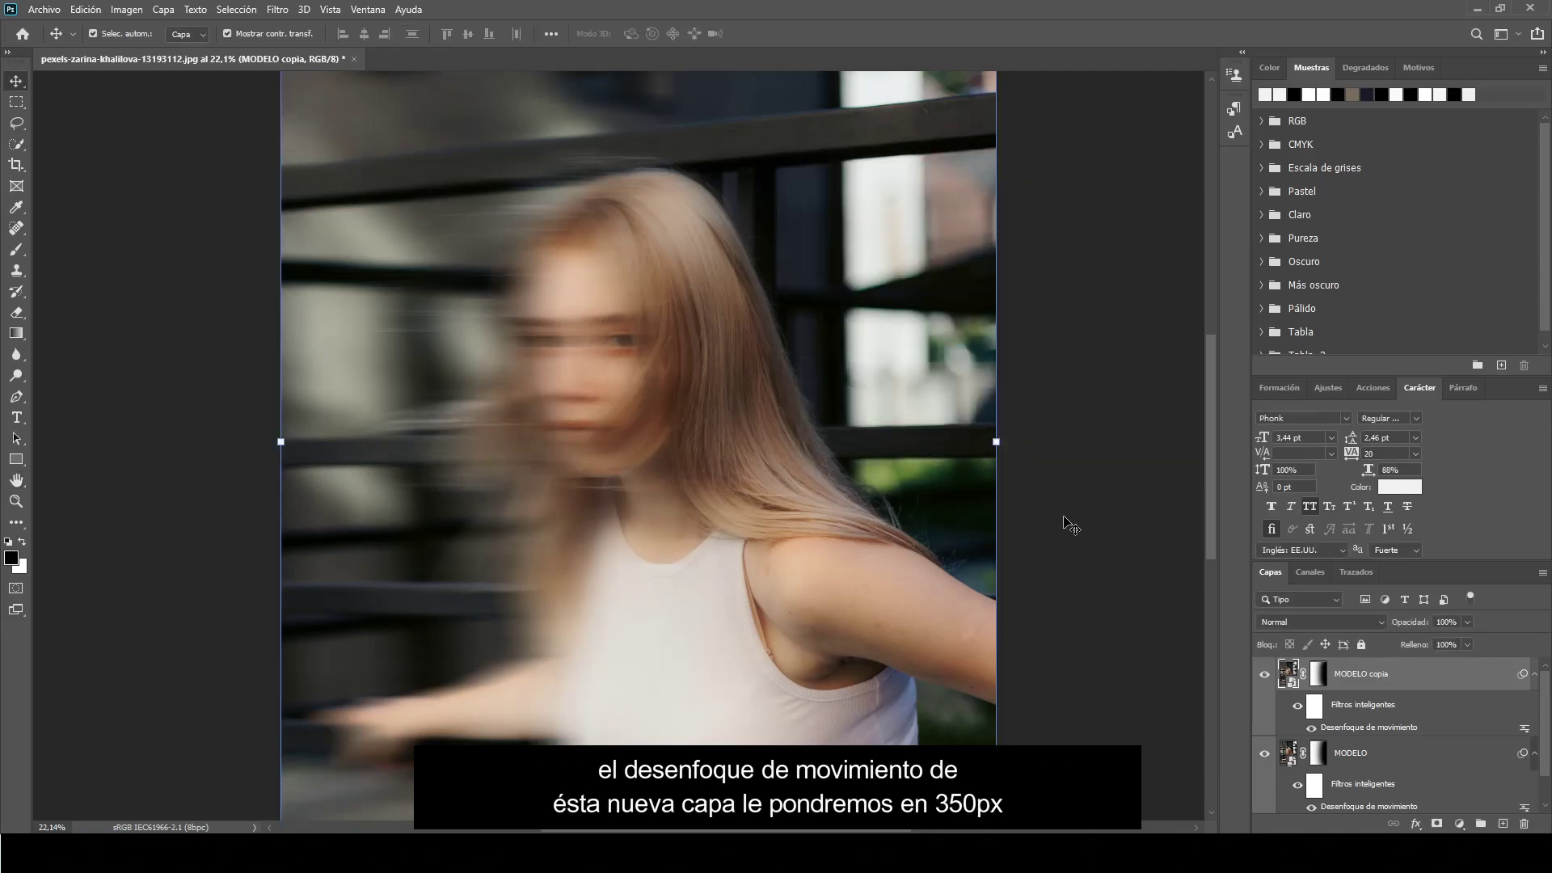
# Duplicate the Fondo layer and convert that copy together with both MODELO layers into a single smart object.
pyautogui.click(1428, 679)
pyautogui.scroll(-1, 1428, 679)
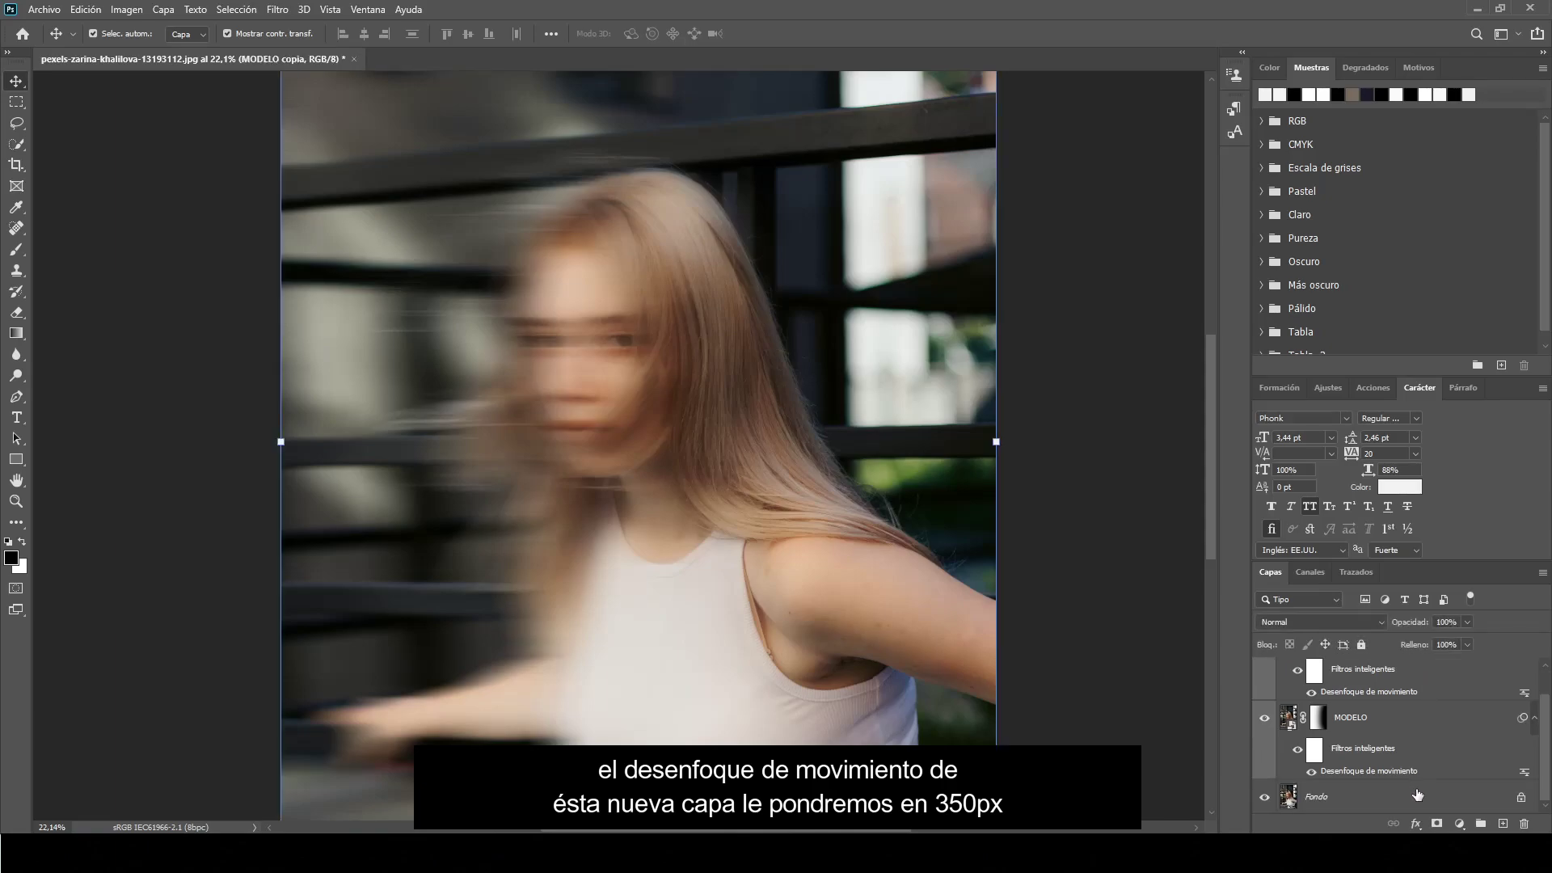
pyautogui.click(1510, 795)
pyautogui.hotkey('ctrl', 'j')
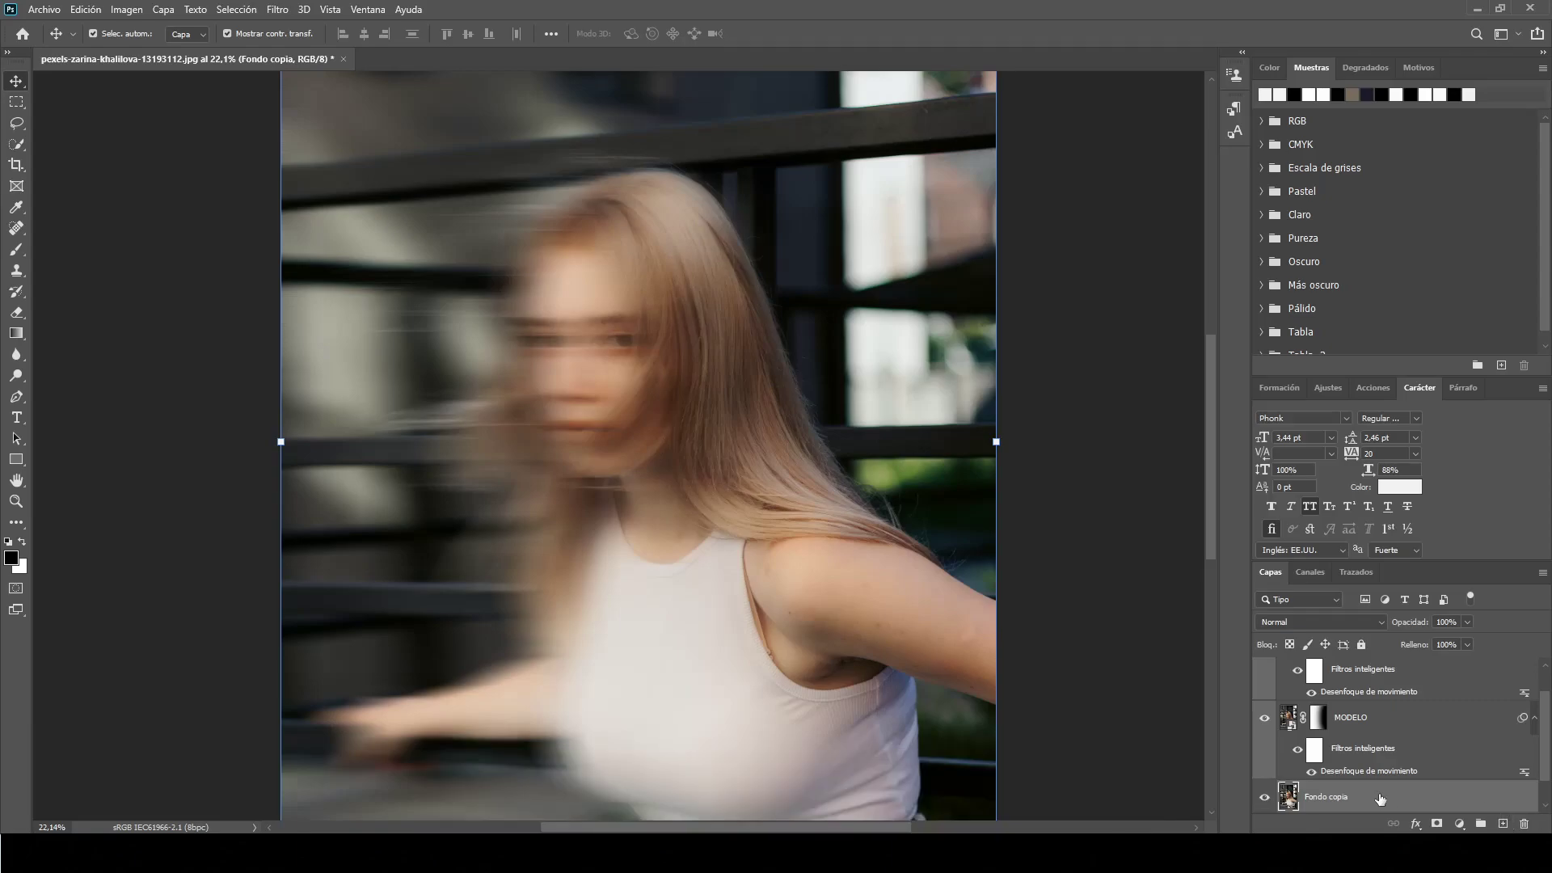
pyautogui.scroll(1, 1382, 754)
pyautogui.keyDown('shift'); pyautogui.click(1386, 678); pyautogui.keyUp('shift')
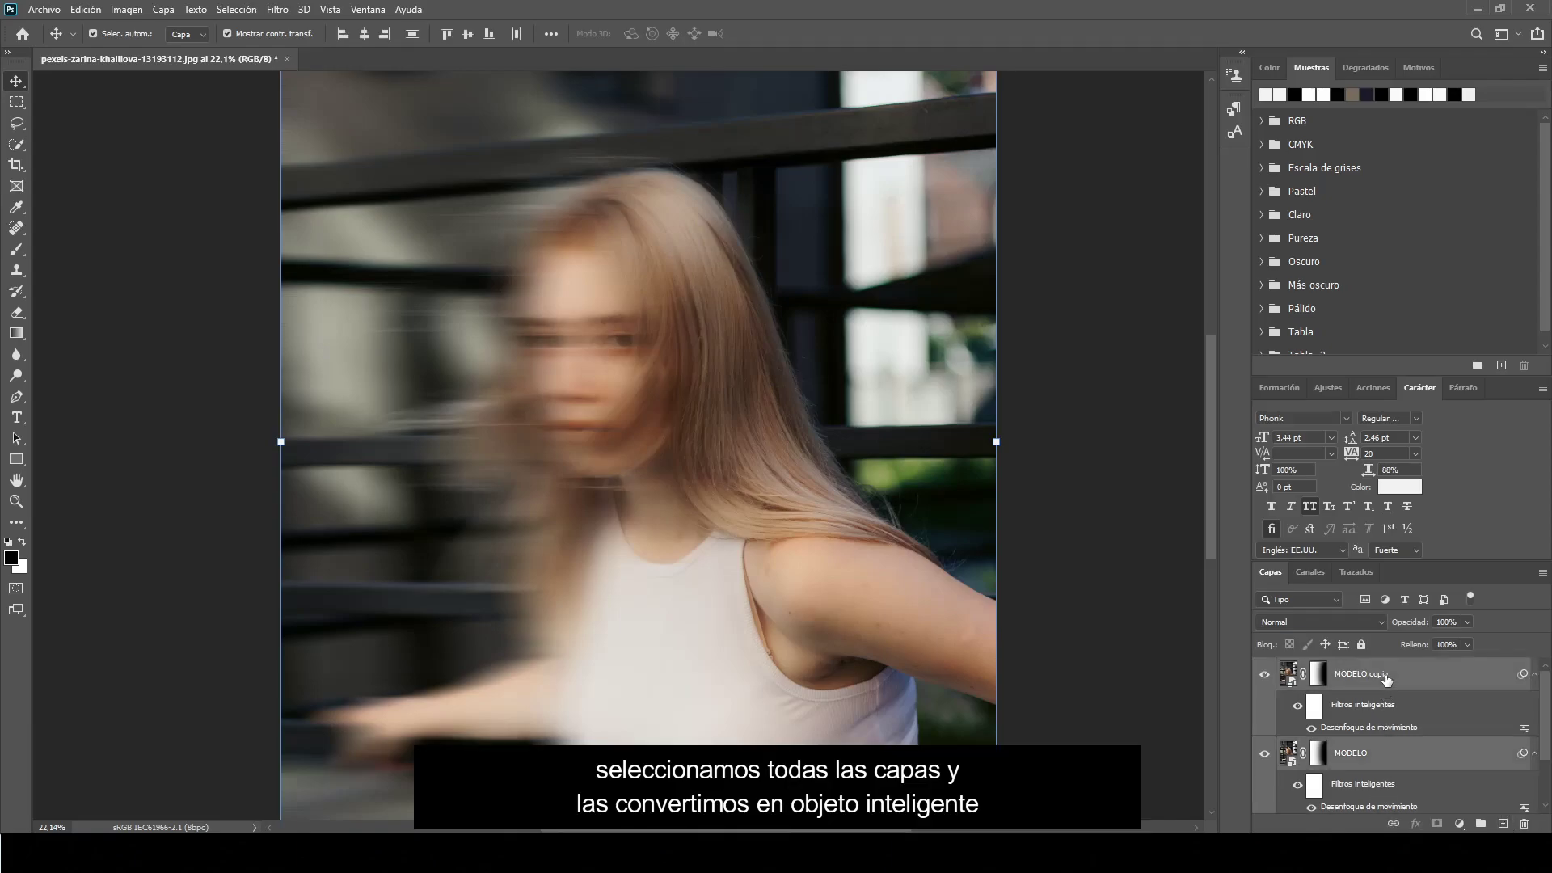
pyautogui.rightClick(1385, 677)
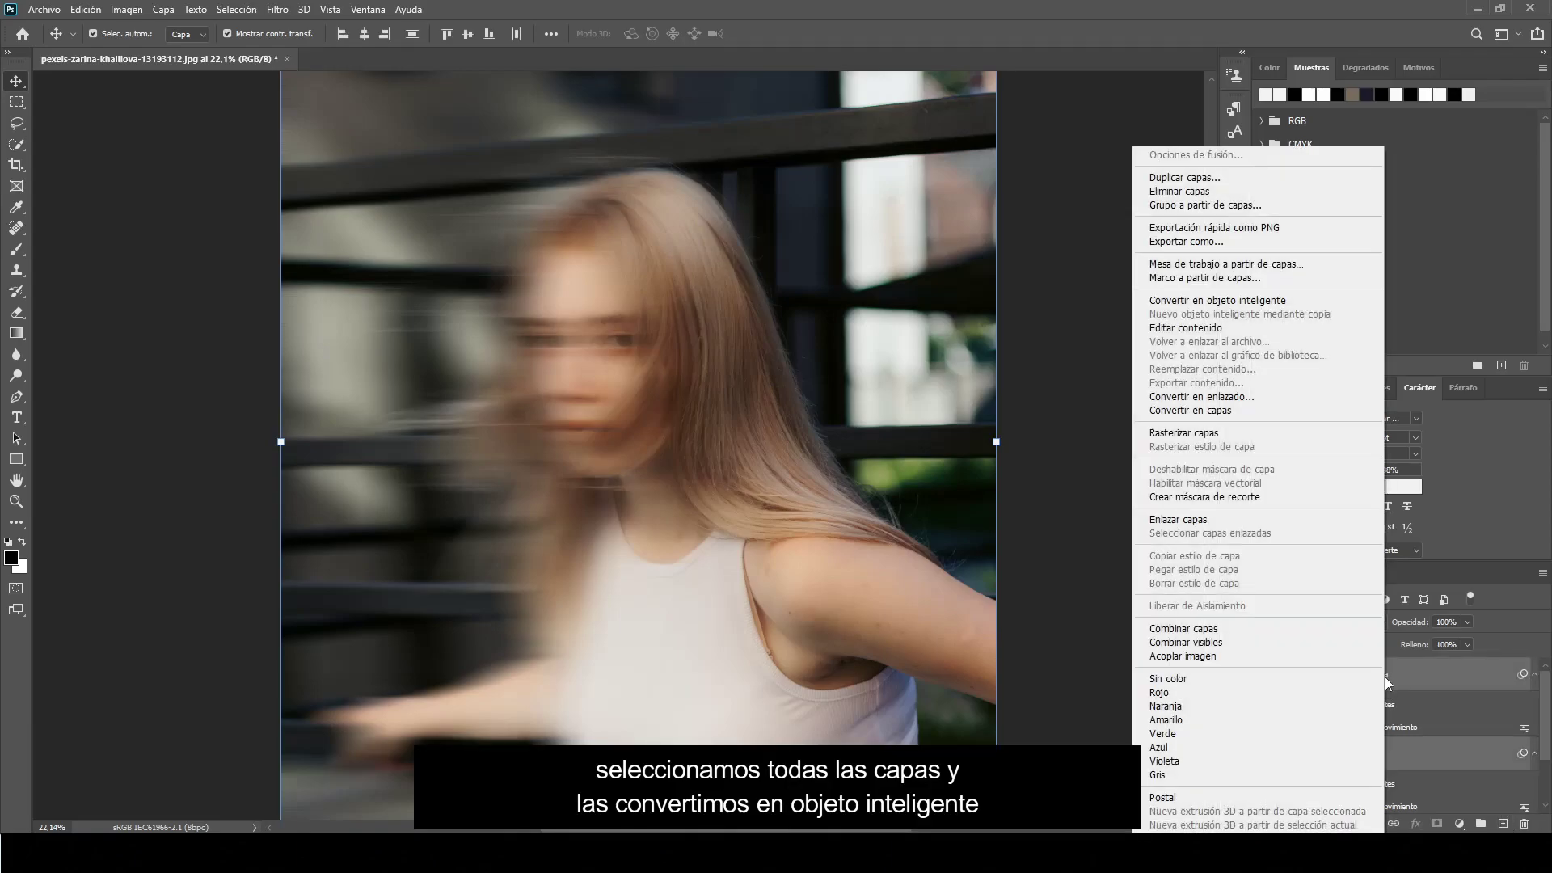
pyautogui.click(1334, 302)
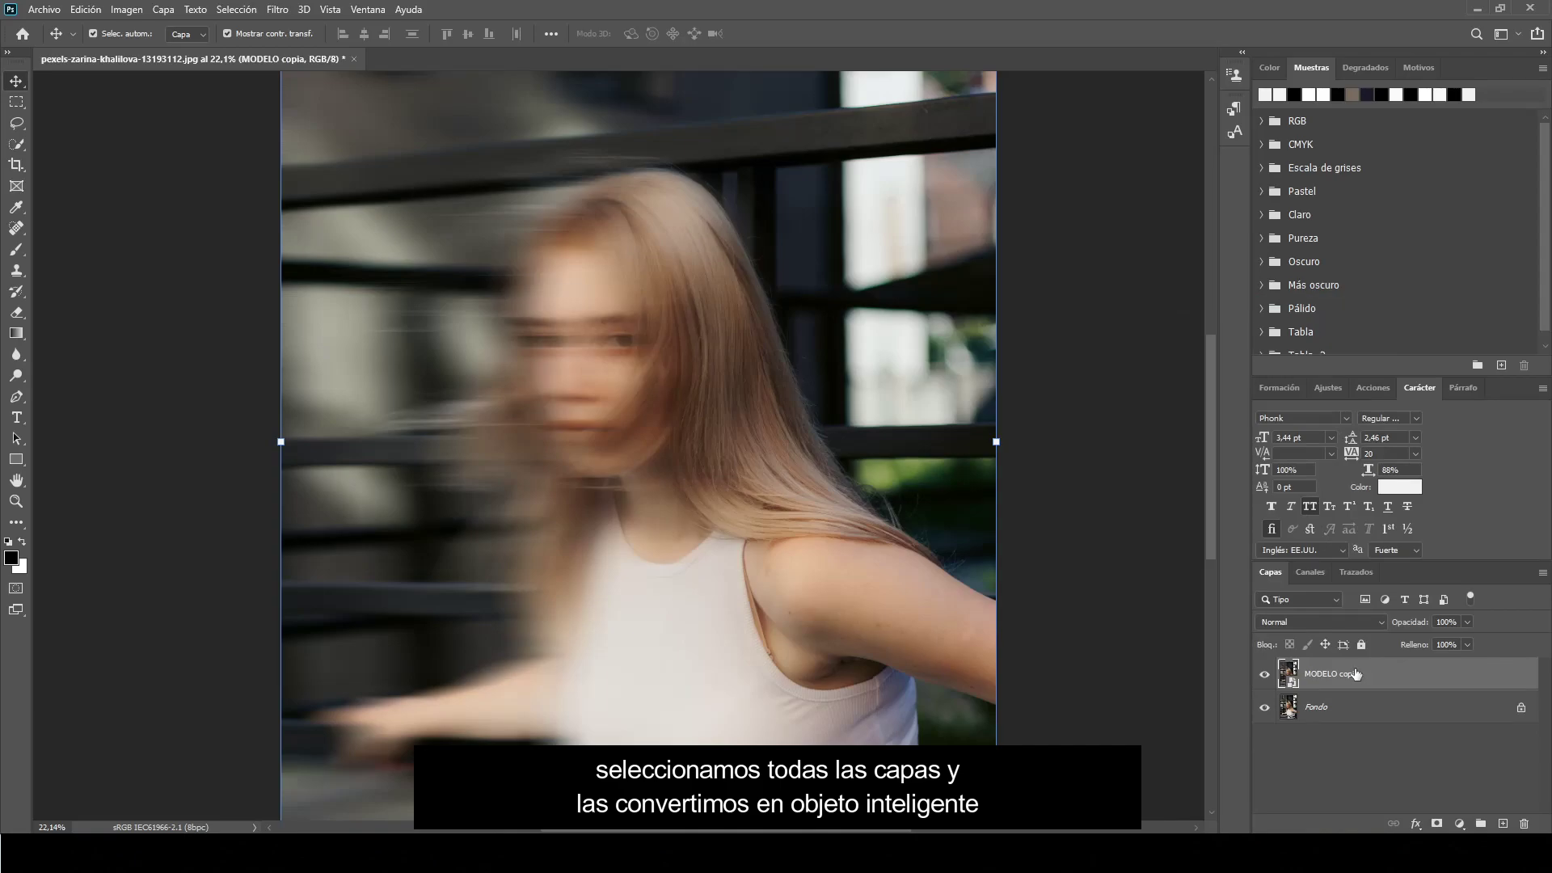
# Compare the blurred result with the original photo by toggling the visibility of the MODELO copia layer.
pyautogui.click(1266, 676)
pyautogui.click(1267, 676)
pyautogui.click(1266, 676)
pyautogui.click(1267, 676)
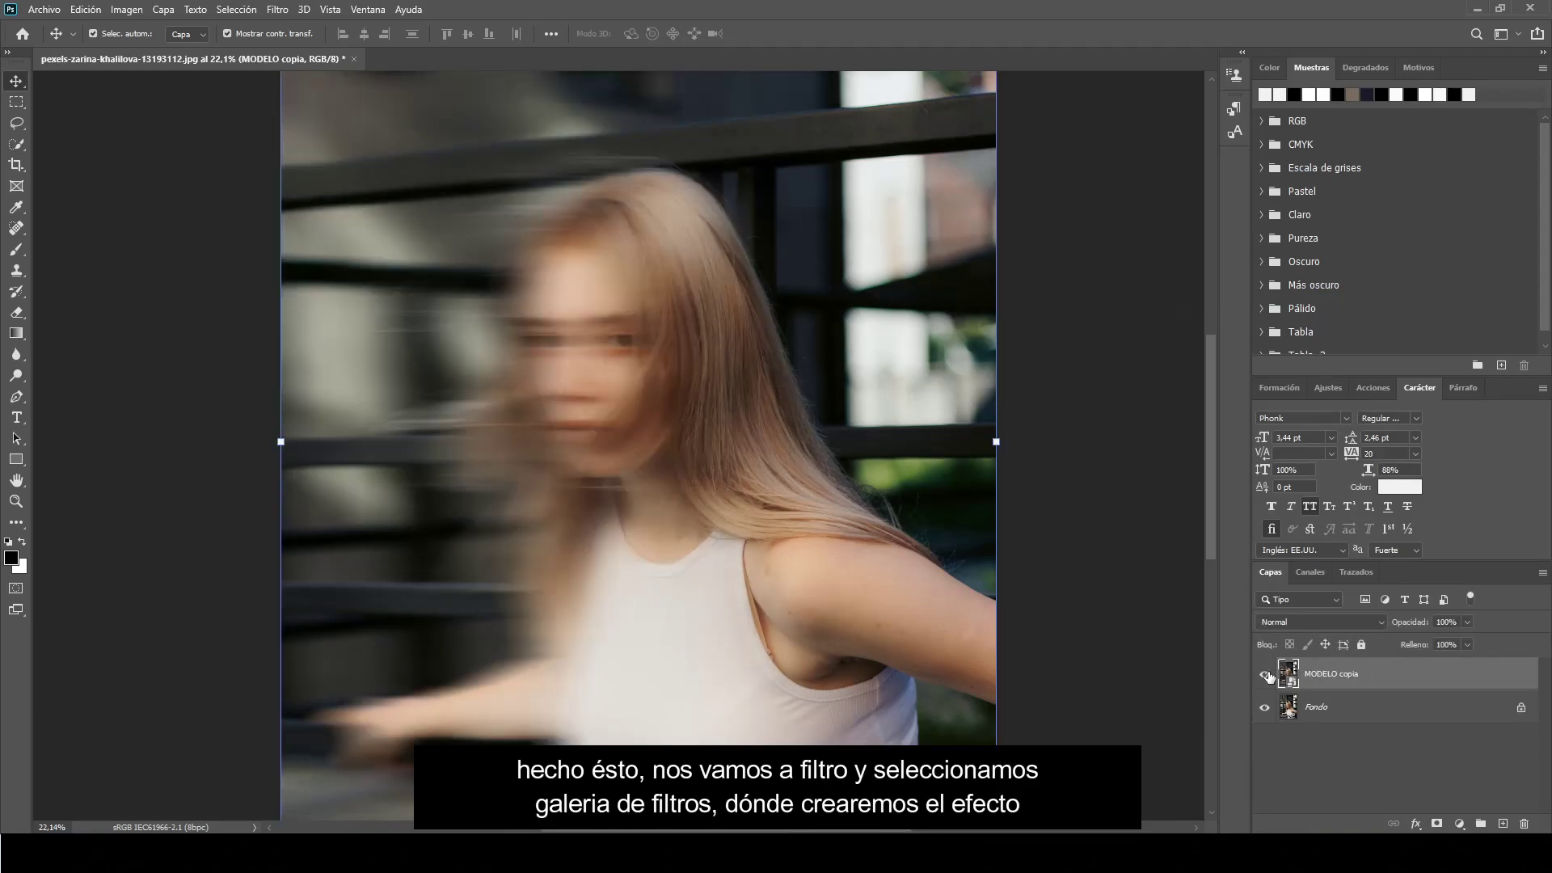
pyautogui.click(1267, 675)
pyautogui.click(1266, 676)
# Open the Filter Gallery for the MODELO copia smart object with the preview at 25%.
pyautogui.click(277, 10)
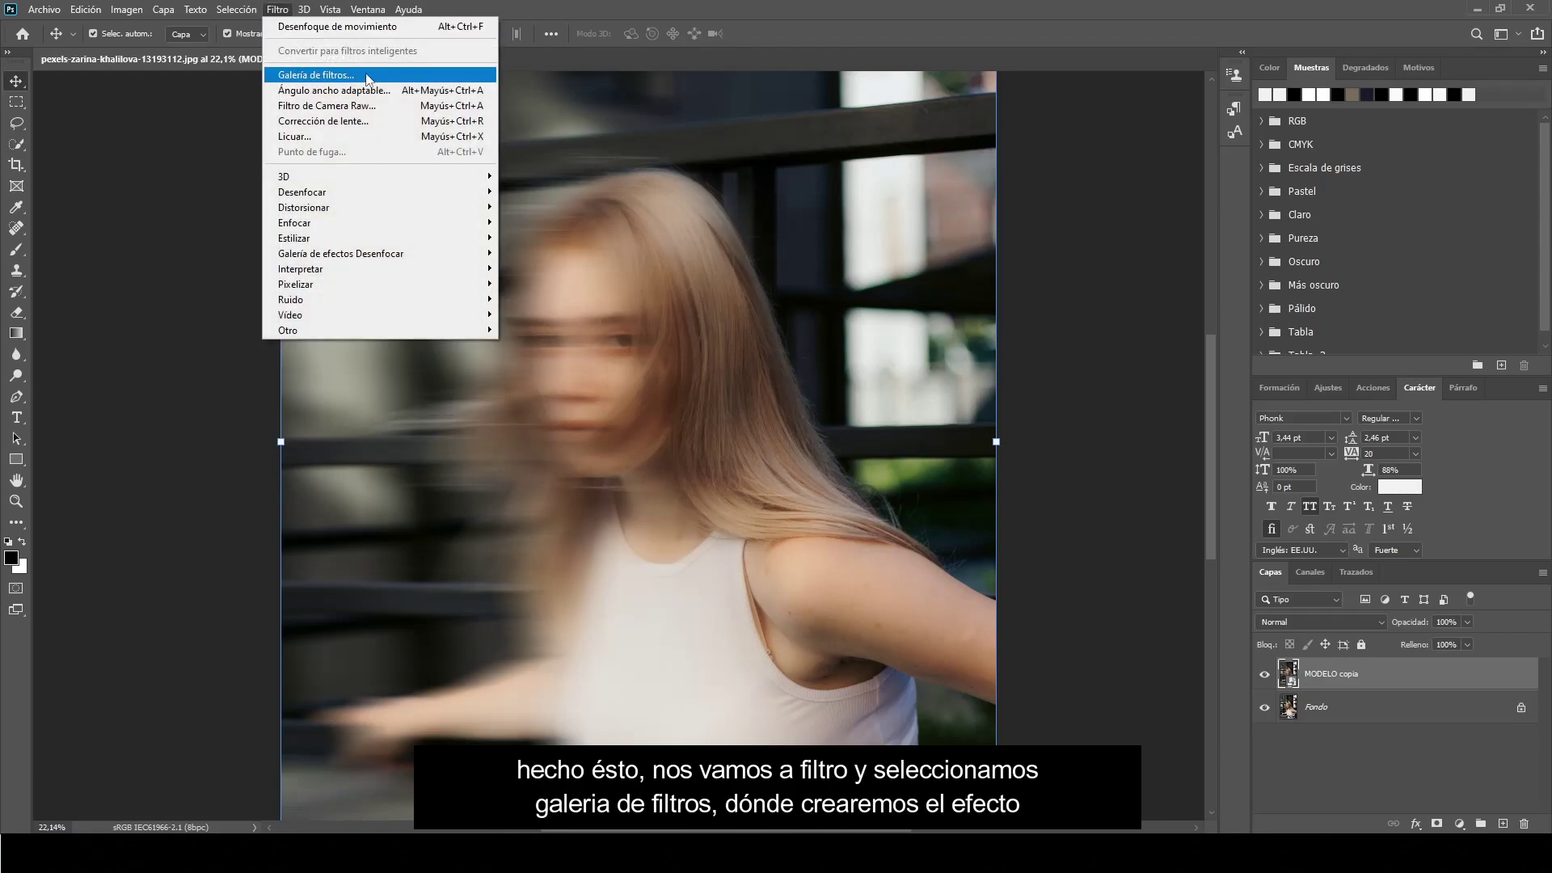
pyautogui.click(430, 77)
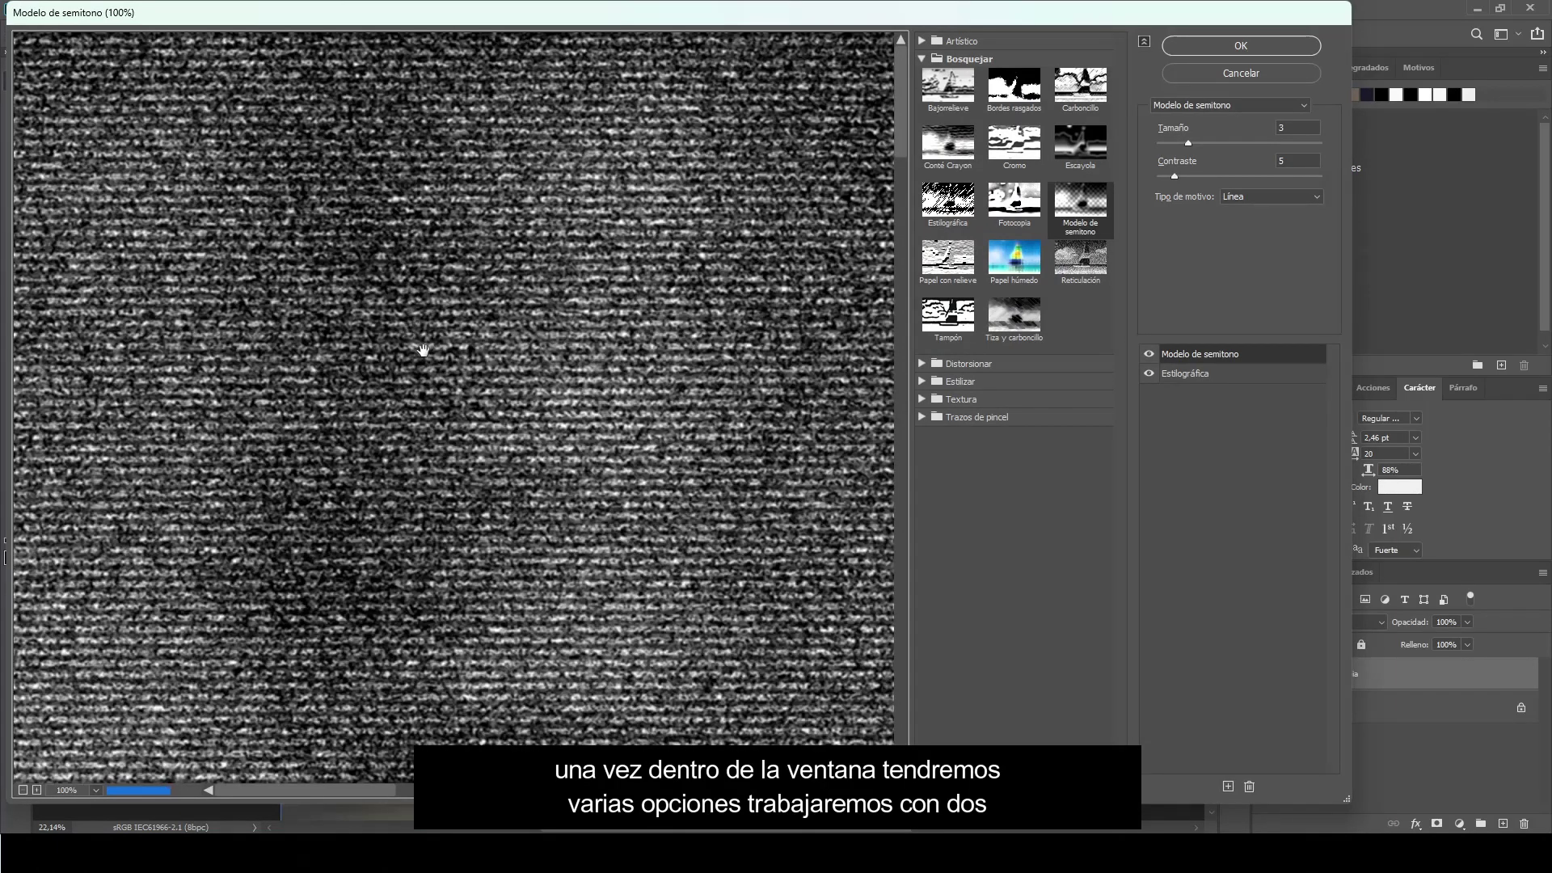
pyautogui.click(24, 790)
pyautogui.click(23, 791)
pyautogui.click(24, 791)
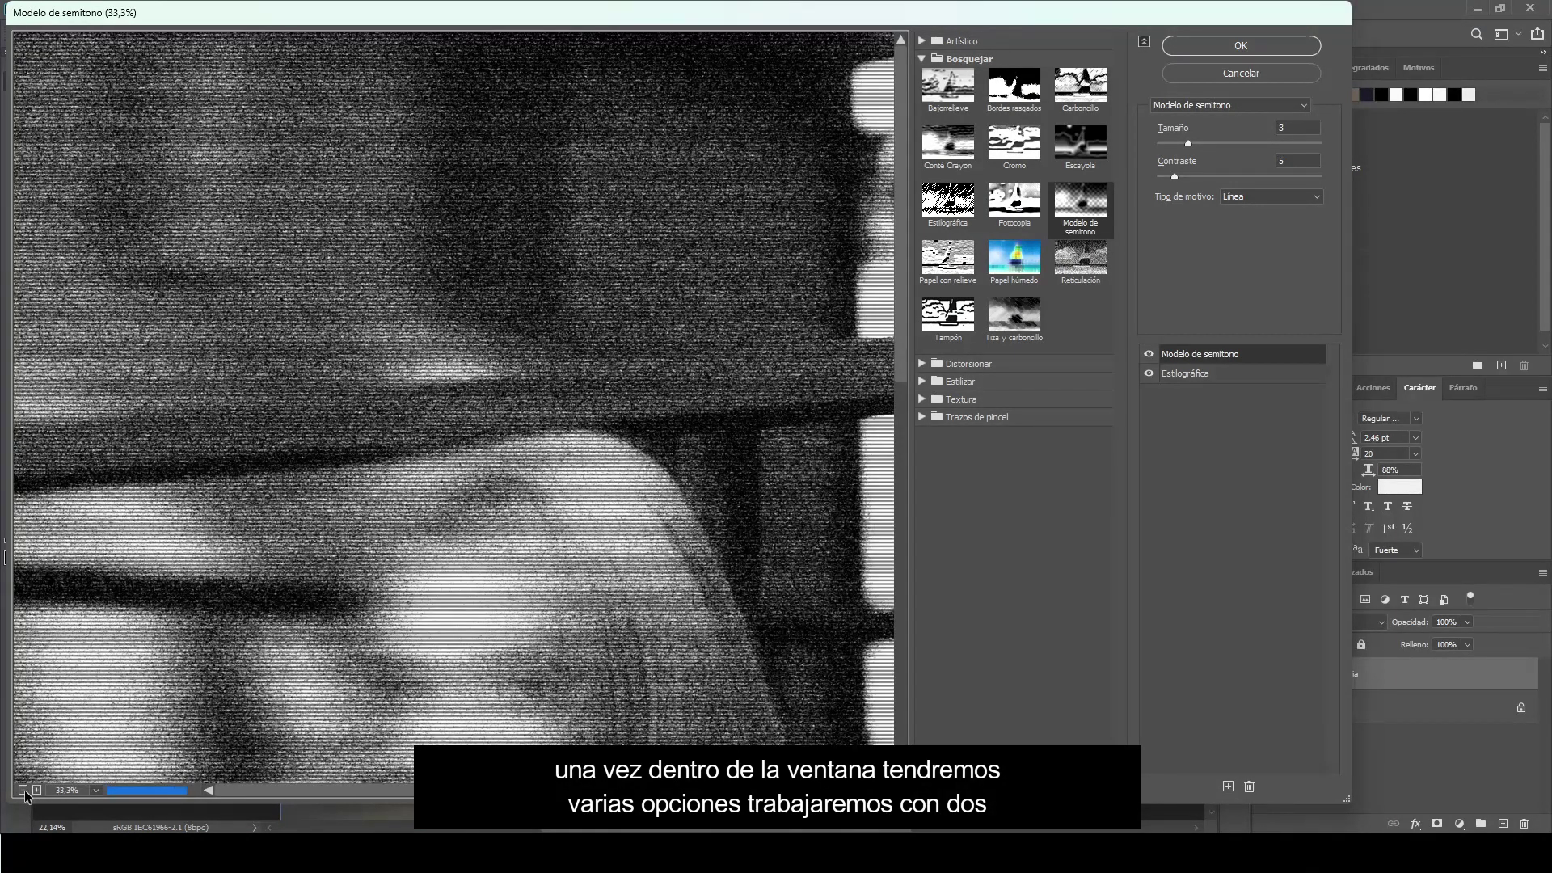
pyautogui.click(24, 791)
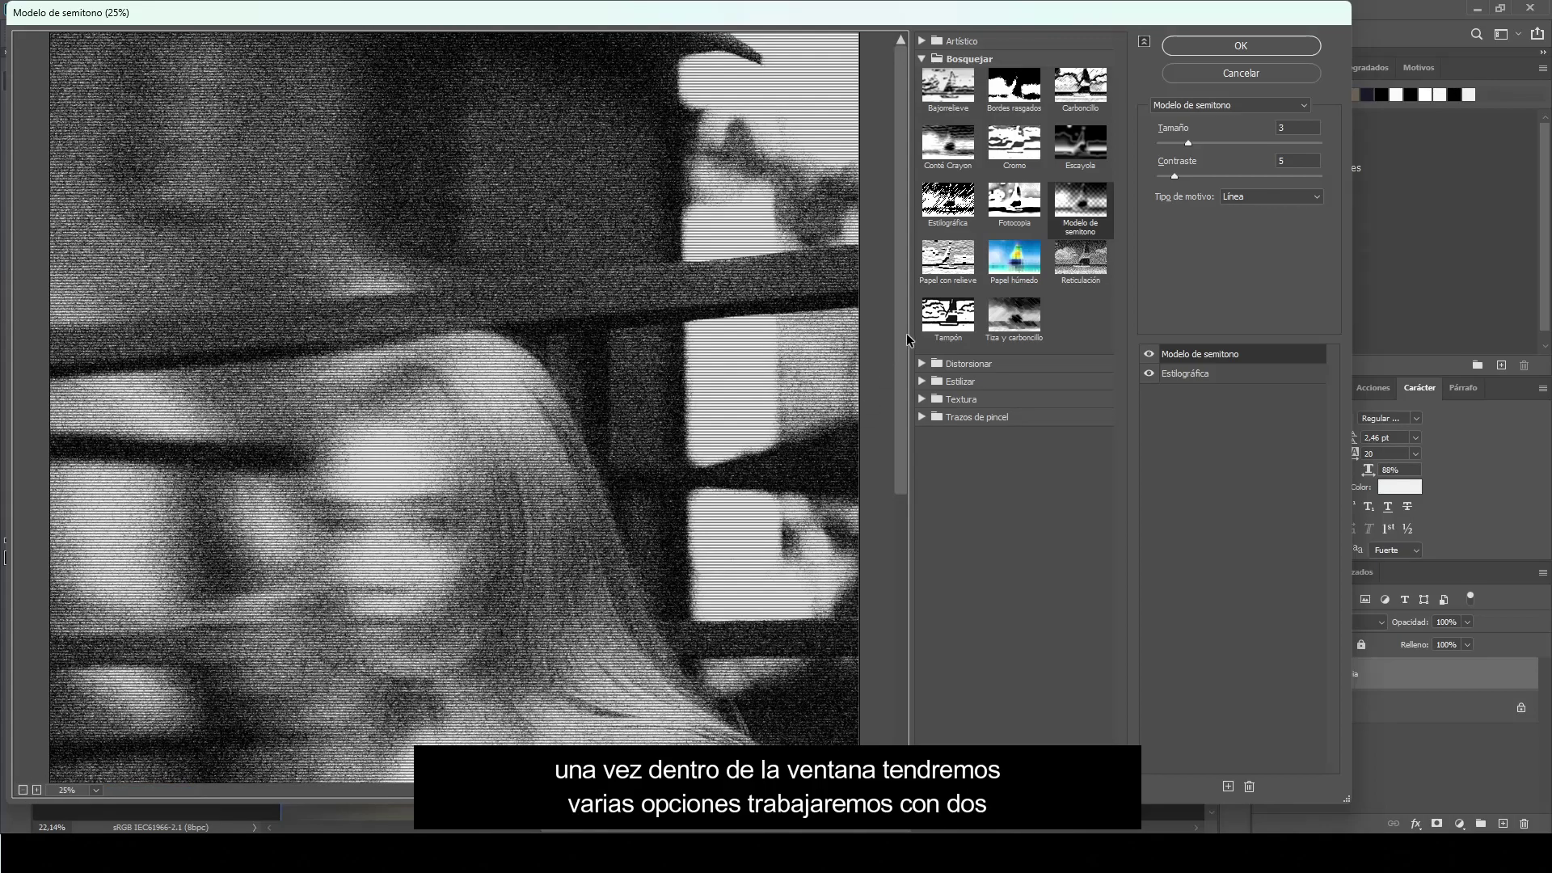
pyautogui.moveTo(902, 335); pyautogui.dragTo(899, 488)
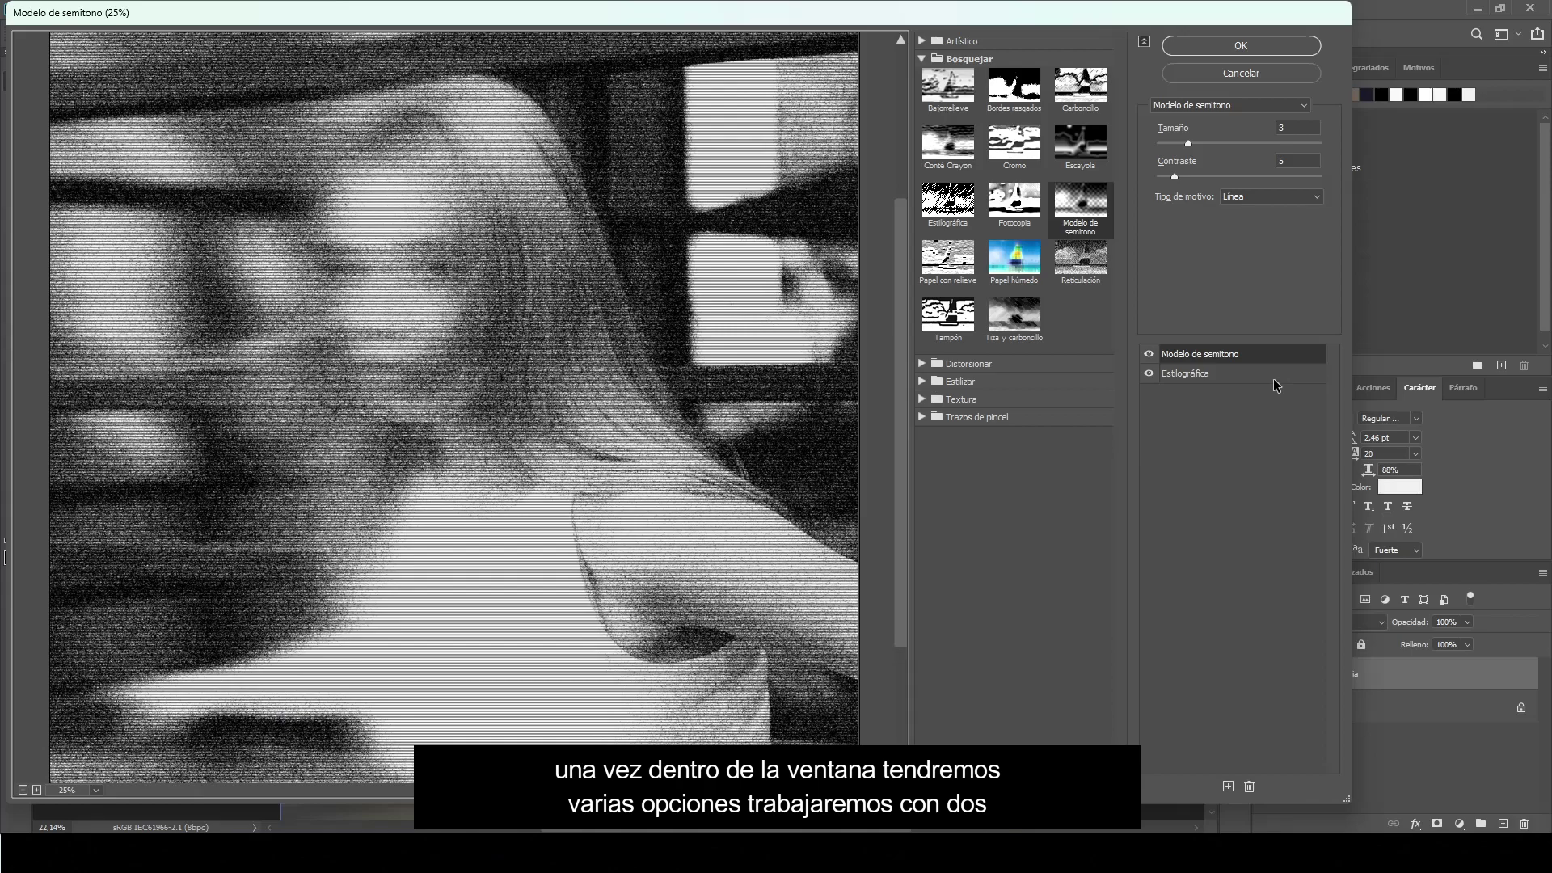
# Set the Estilográfica effect's stroke length to 5 and light/shadow balance to 45, hiding the Modelo de semitono effect while adjusting.
pyautogui.click(1182, 374)
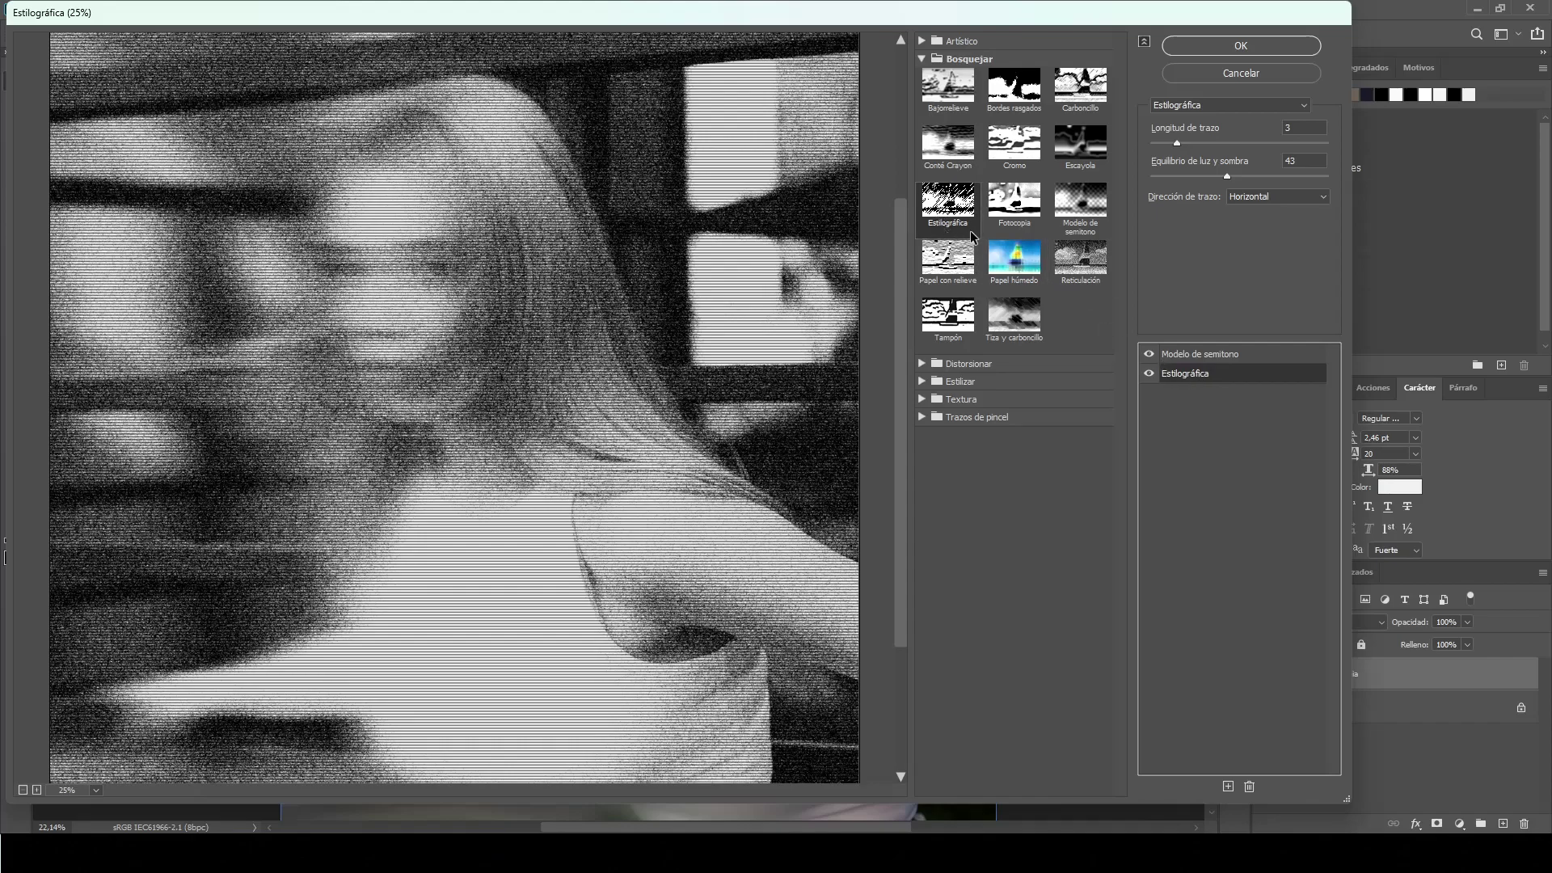
pyautogui.click(1150, 355)
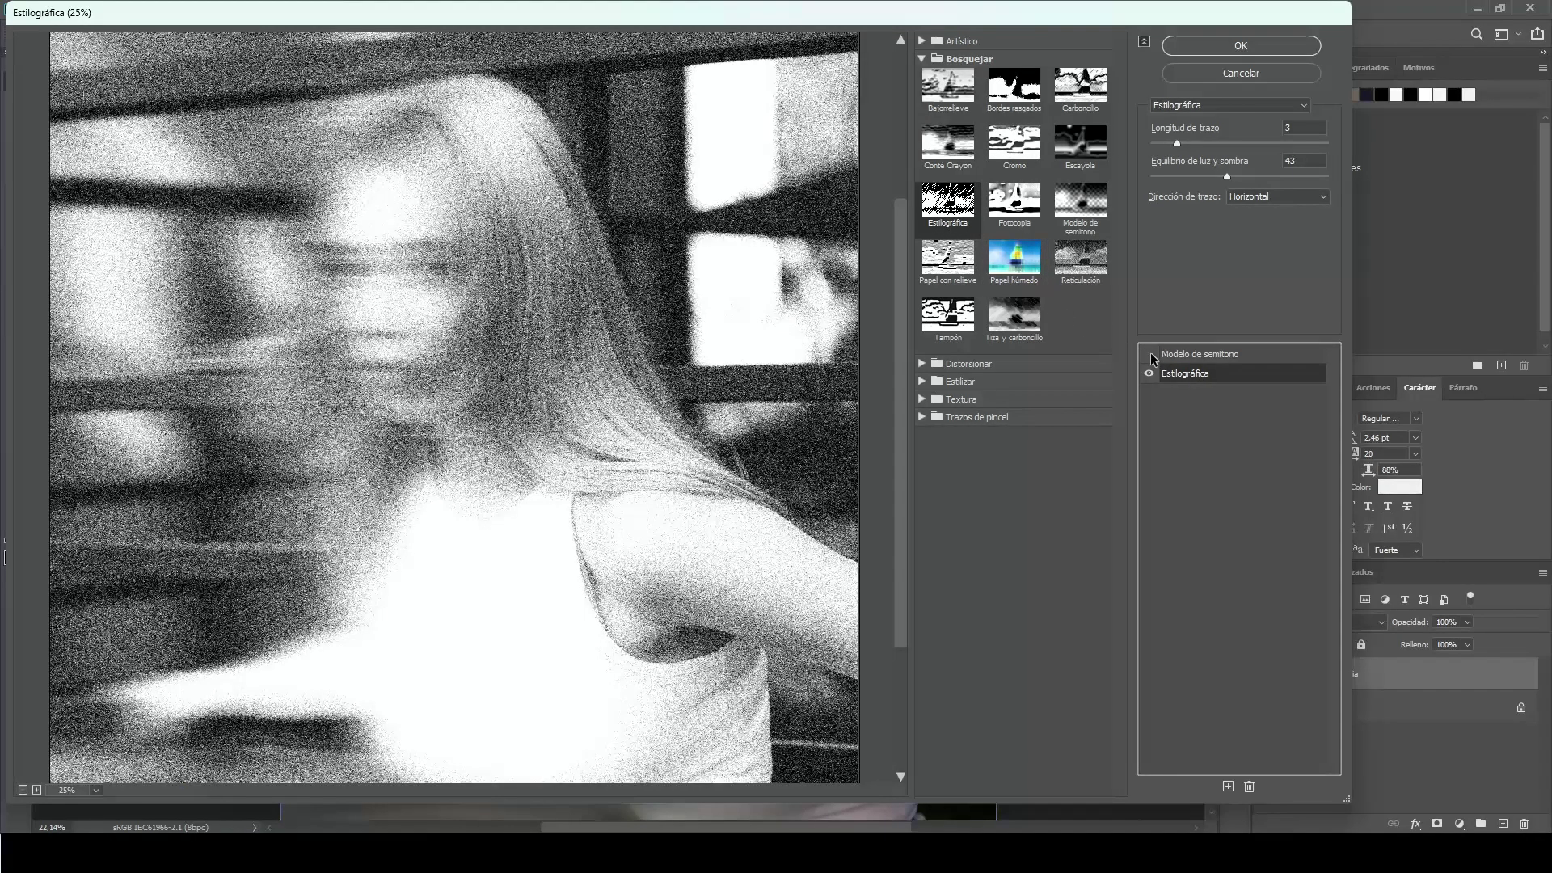
pyautogui.click(1165, 144)
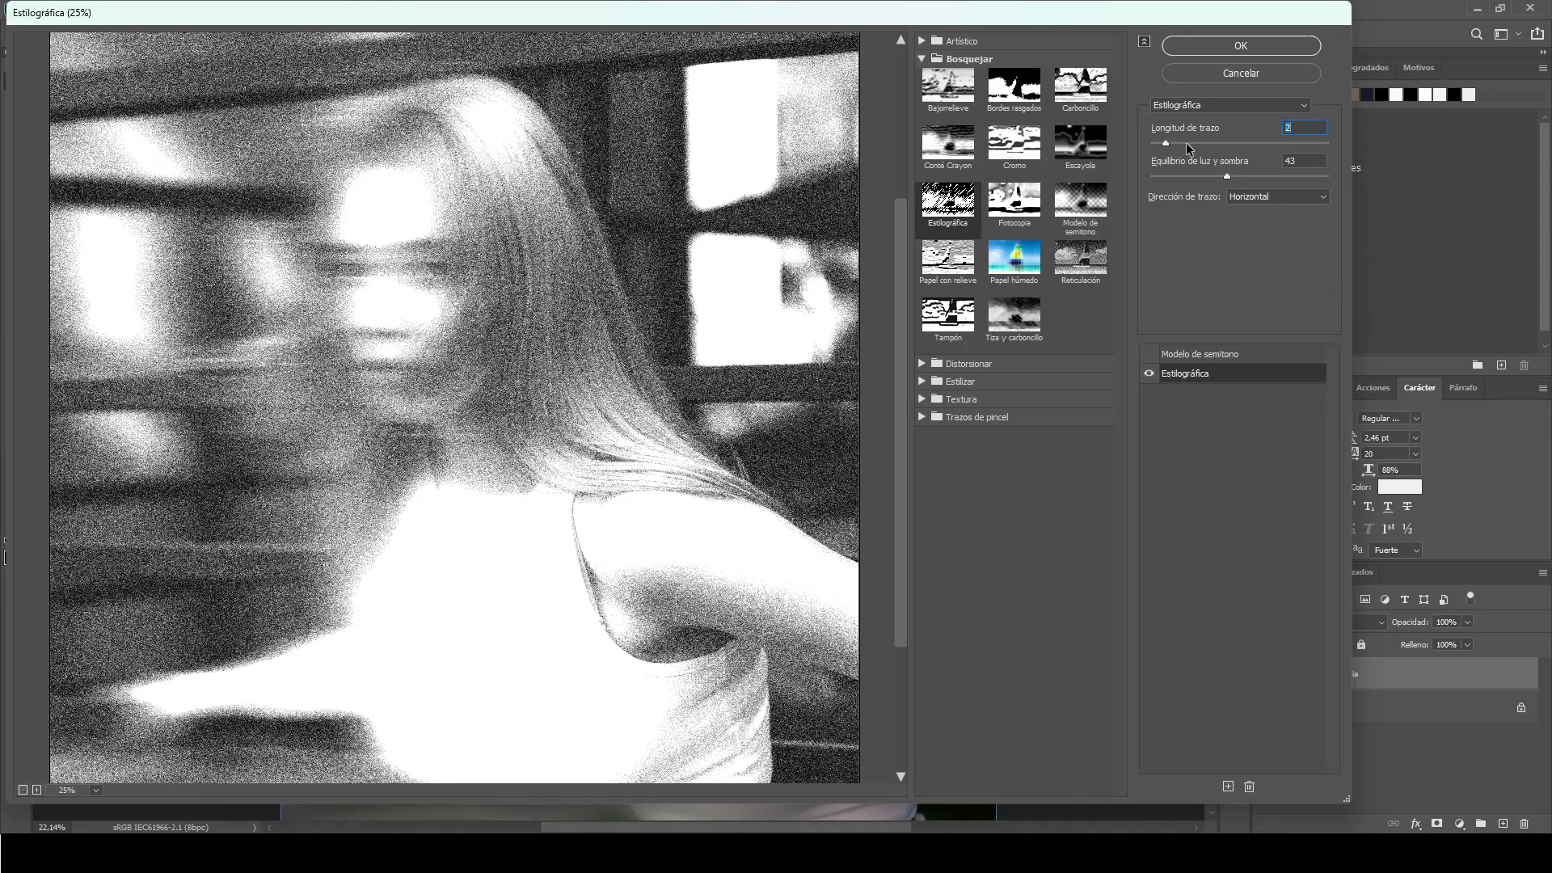
pyautogui.click(1200, 143)
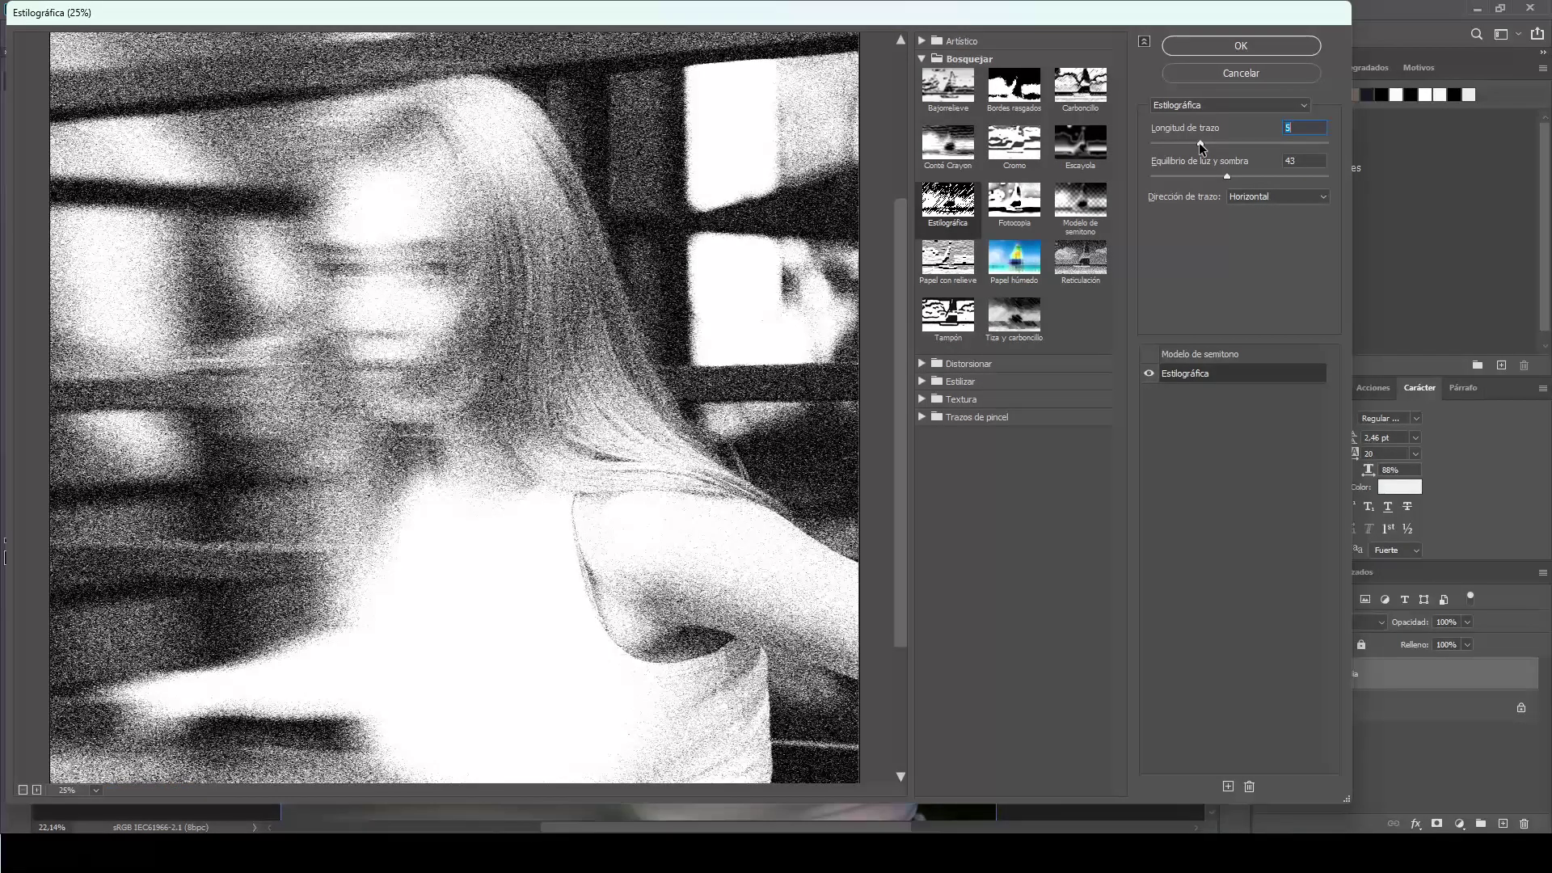
pyautogui.click(1282, 162)
pyautogui.write('45')
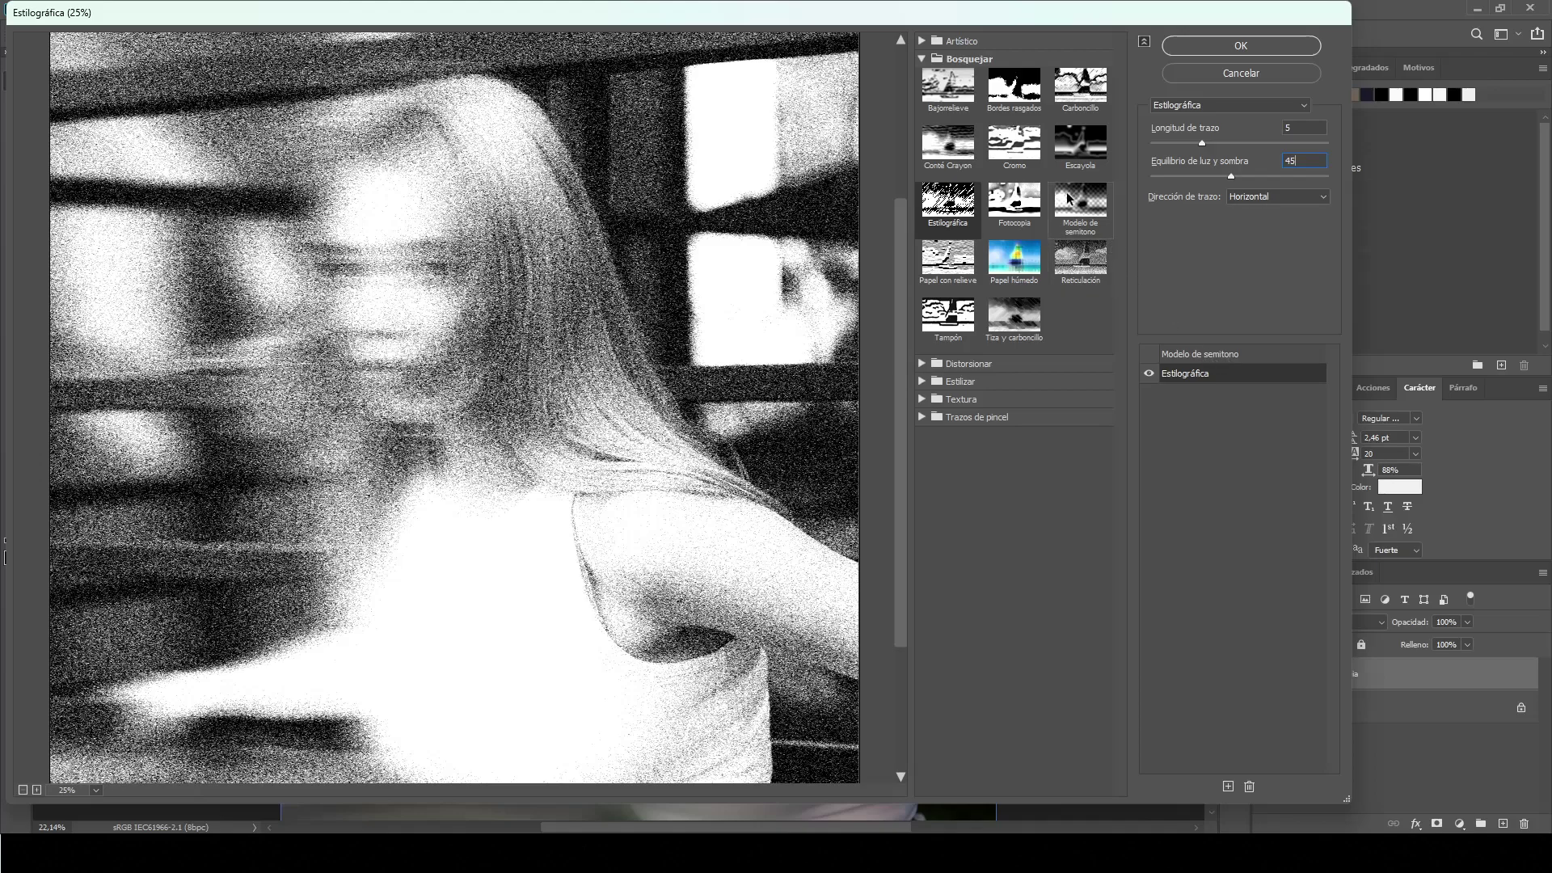
pyautogui.click(1149, 353)
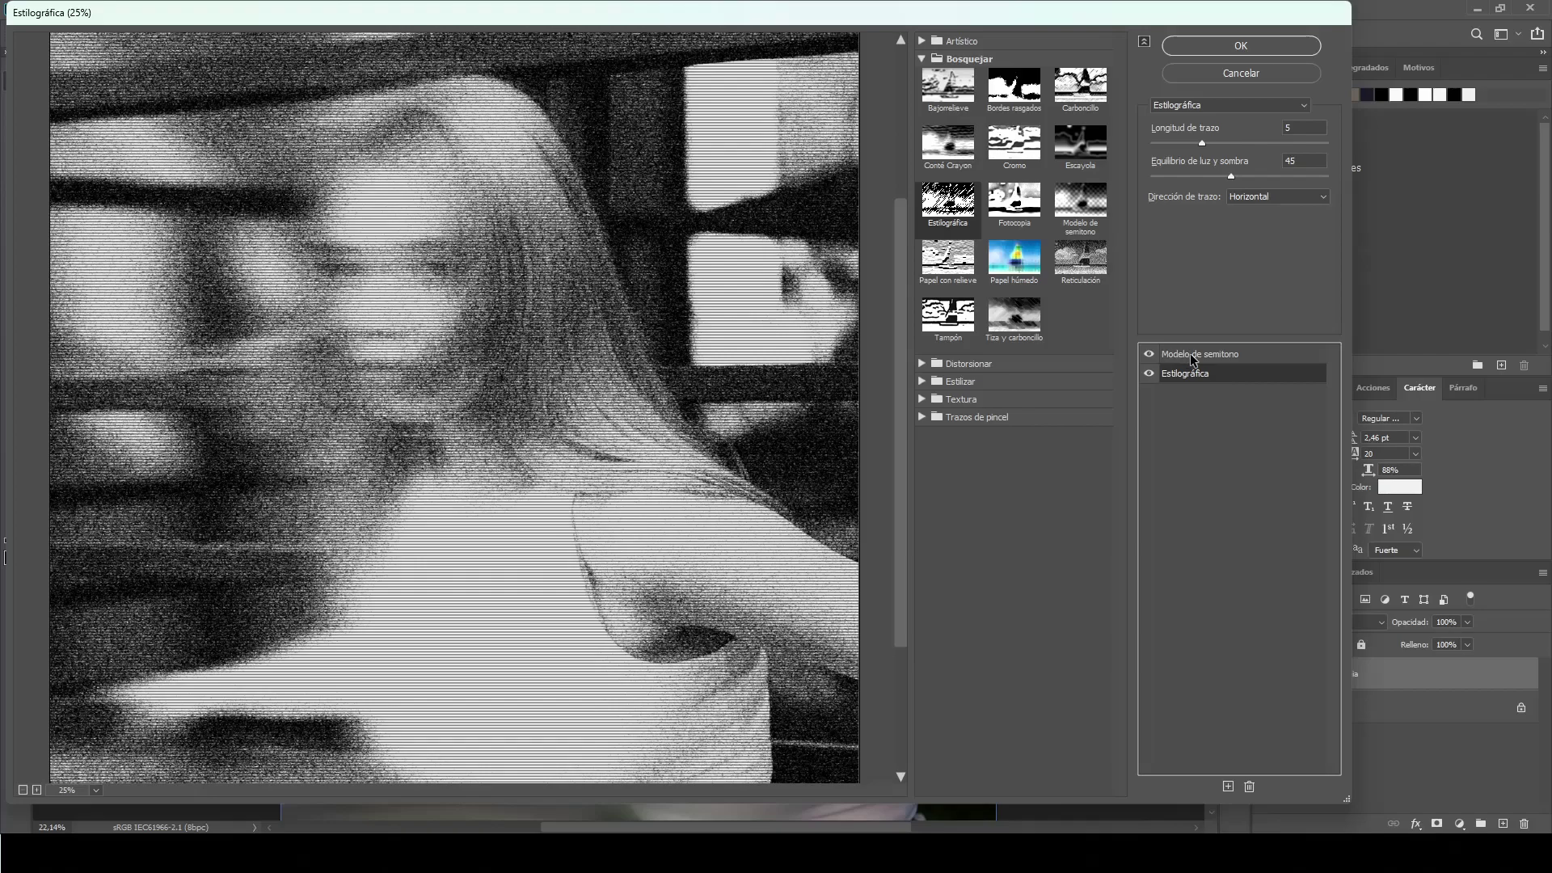
# Configure the Modelo de semitono effect with the Línea pattern type, size 2 and contrast 17.
pyautogui.click(1193, 356)
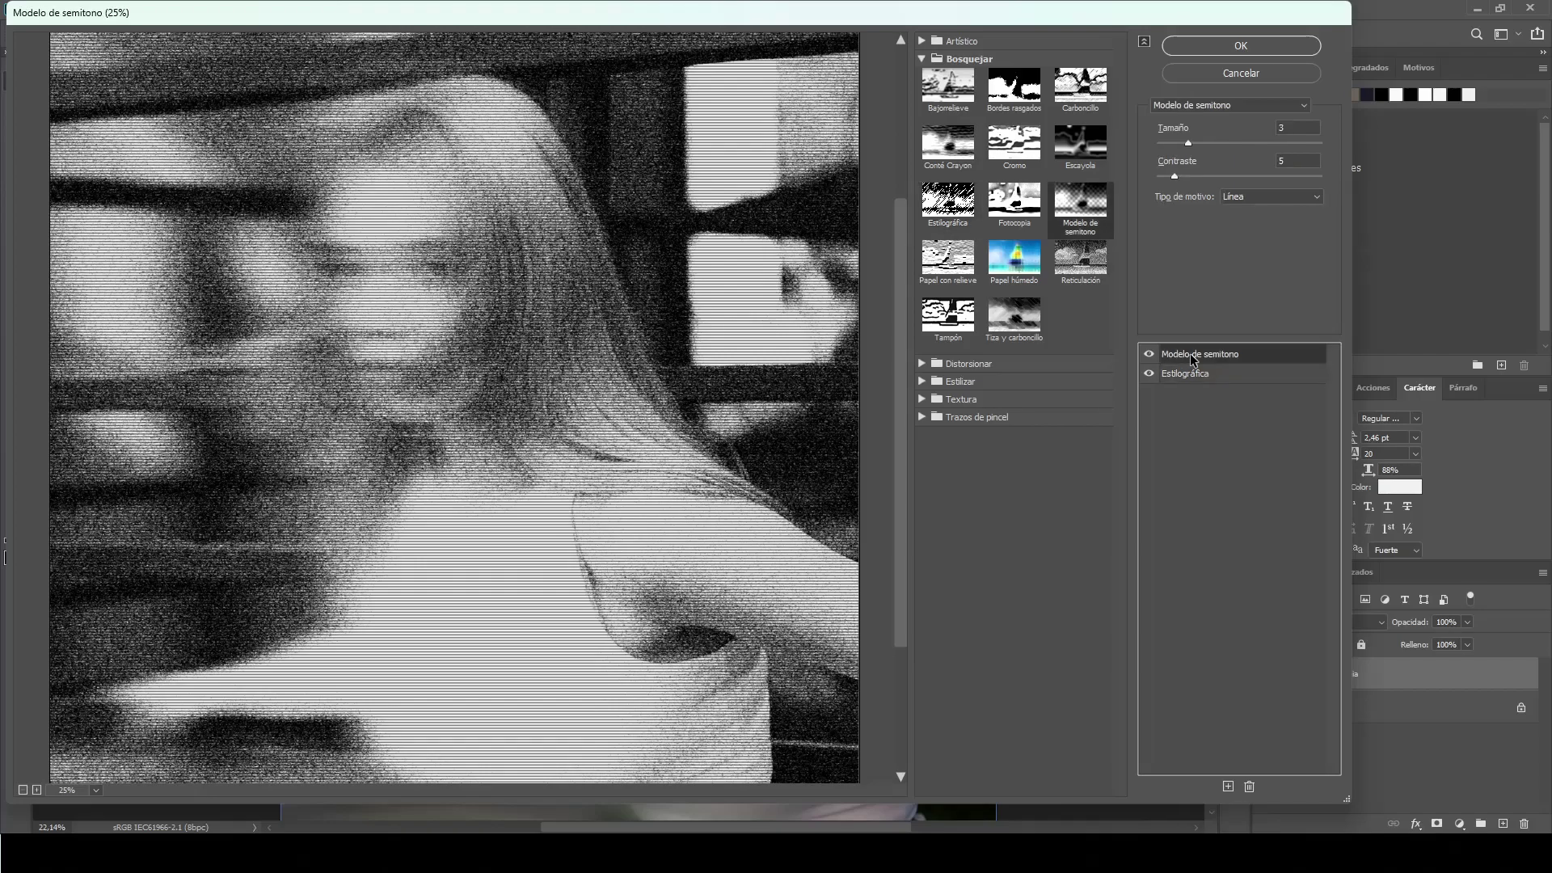
pyautogui.click(1239, 197)
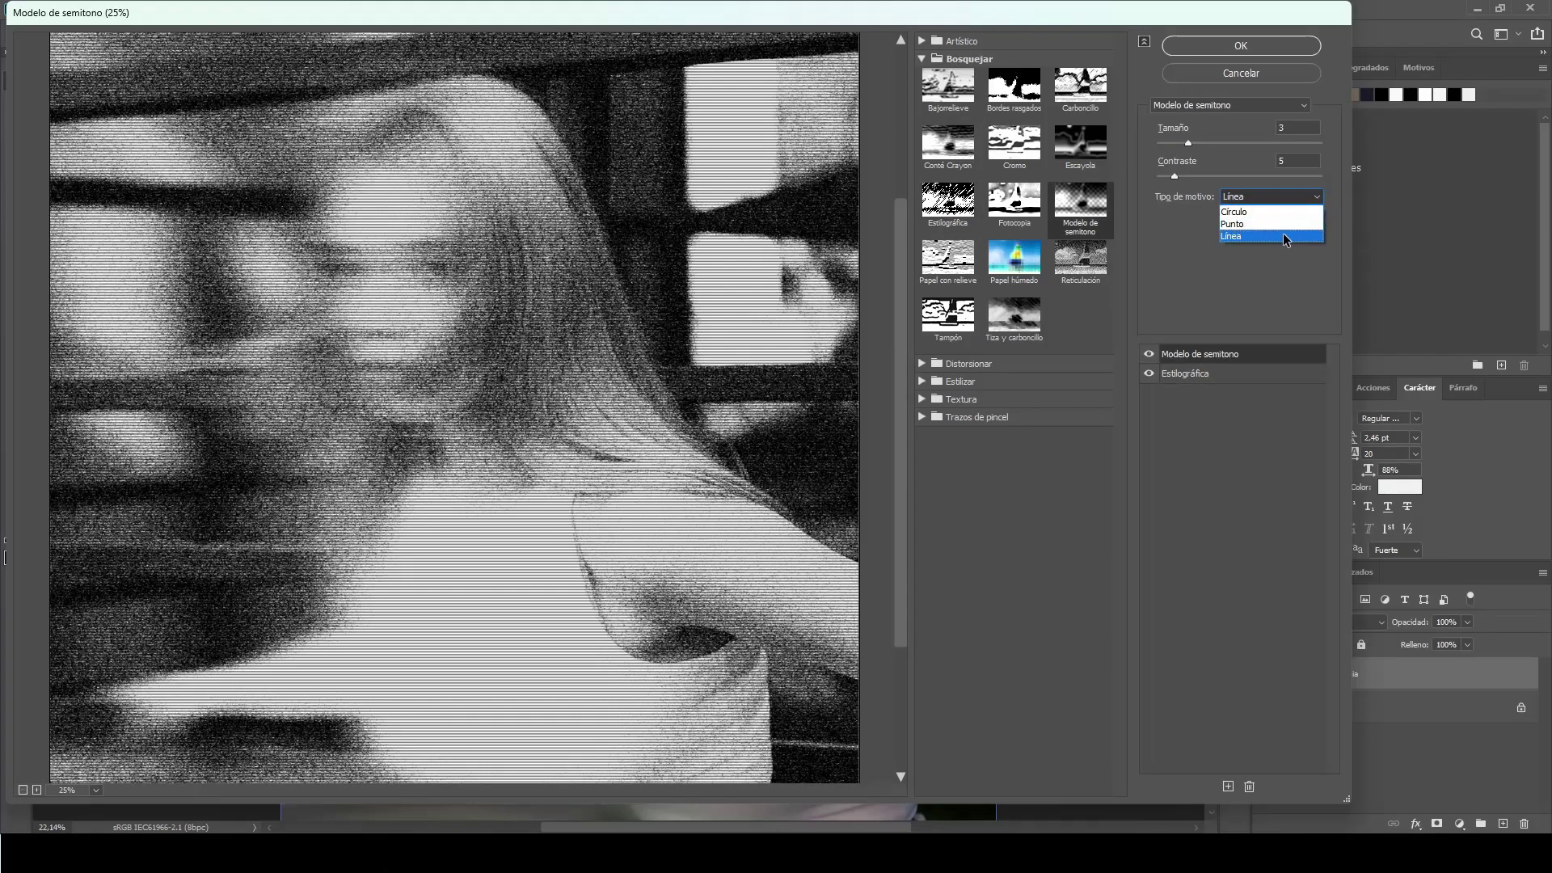
pyautogui.click(1247, 235)
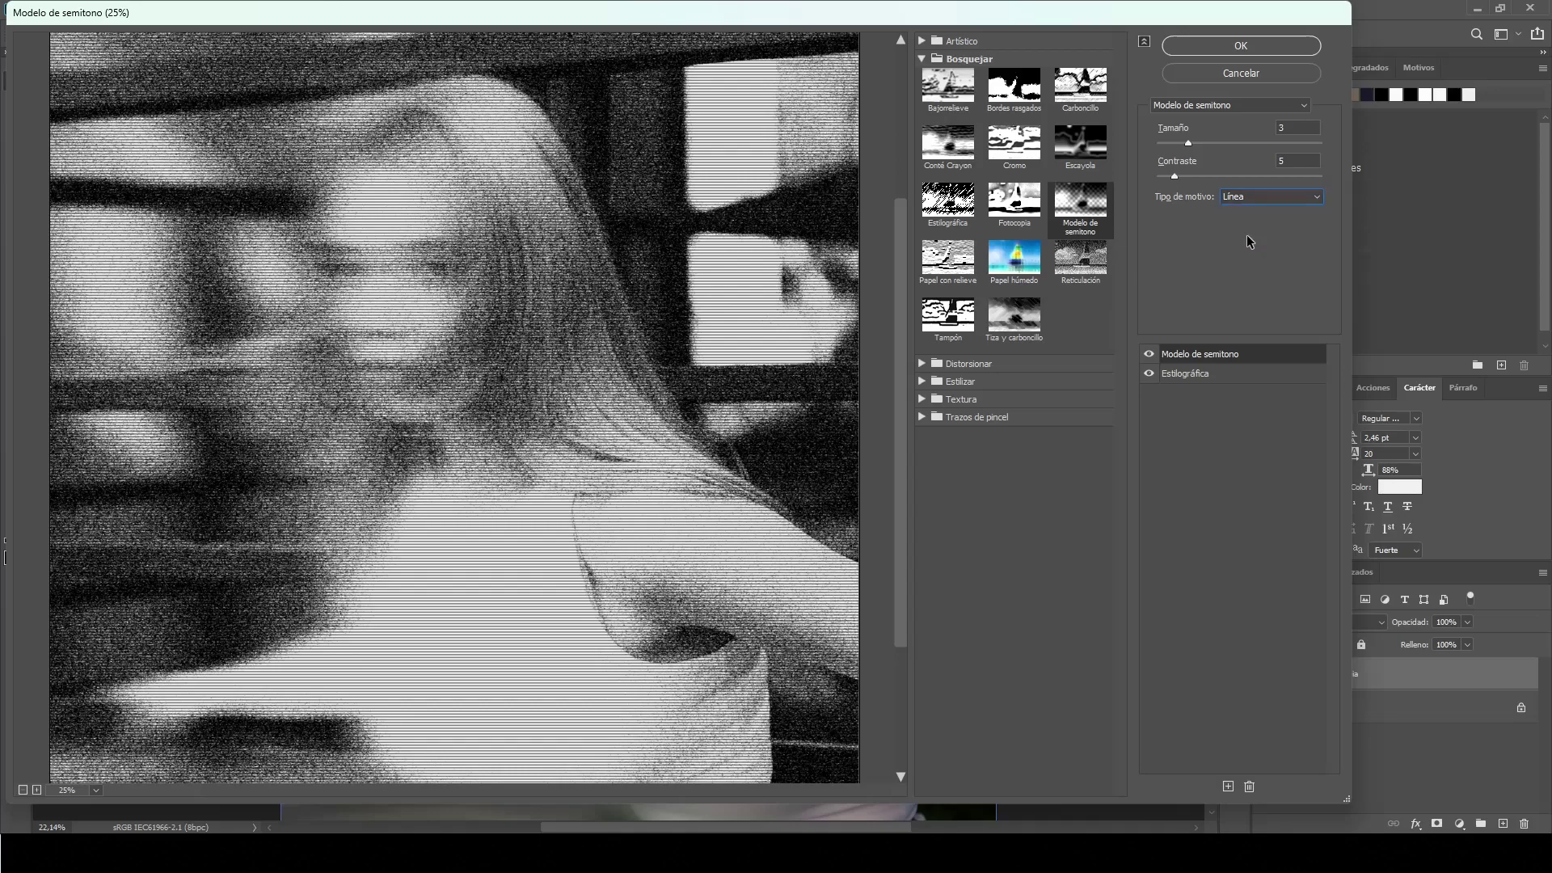
pyautogui.click(1224, 105)
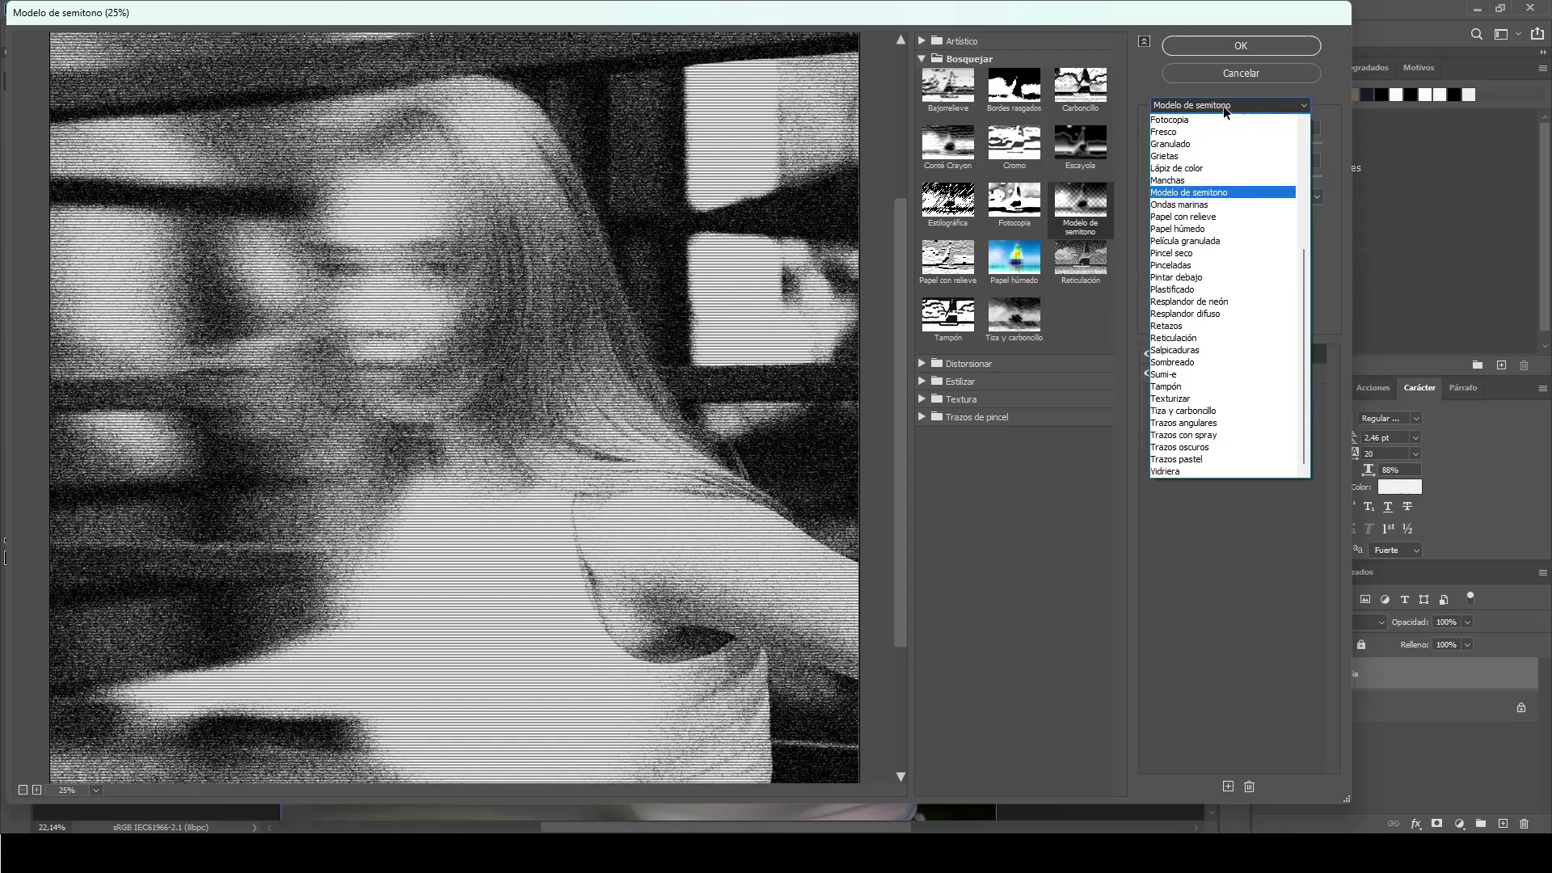
pyautogui.click(1212, 201)
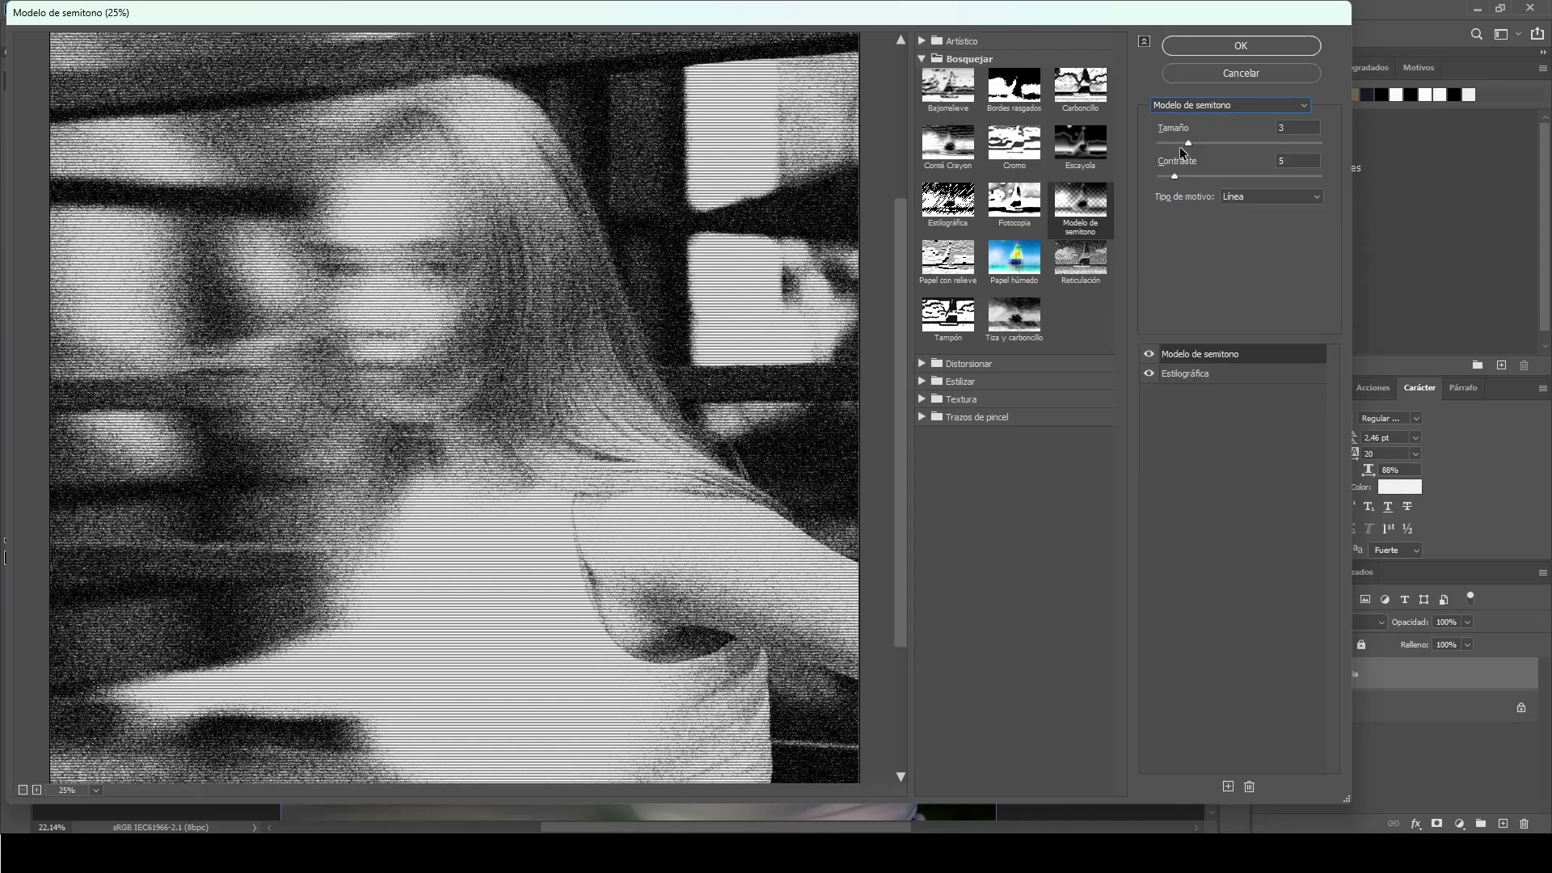
pyautogui.click(1205, 142)
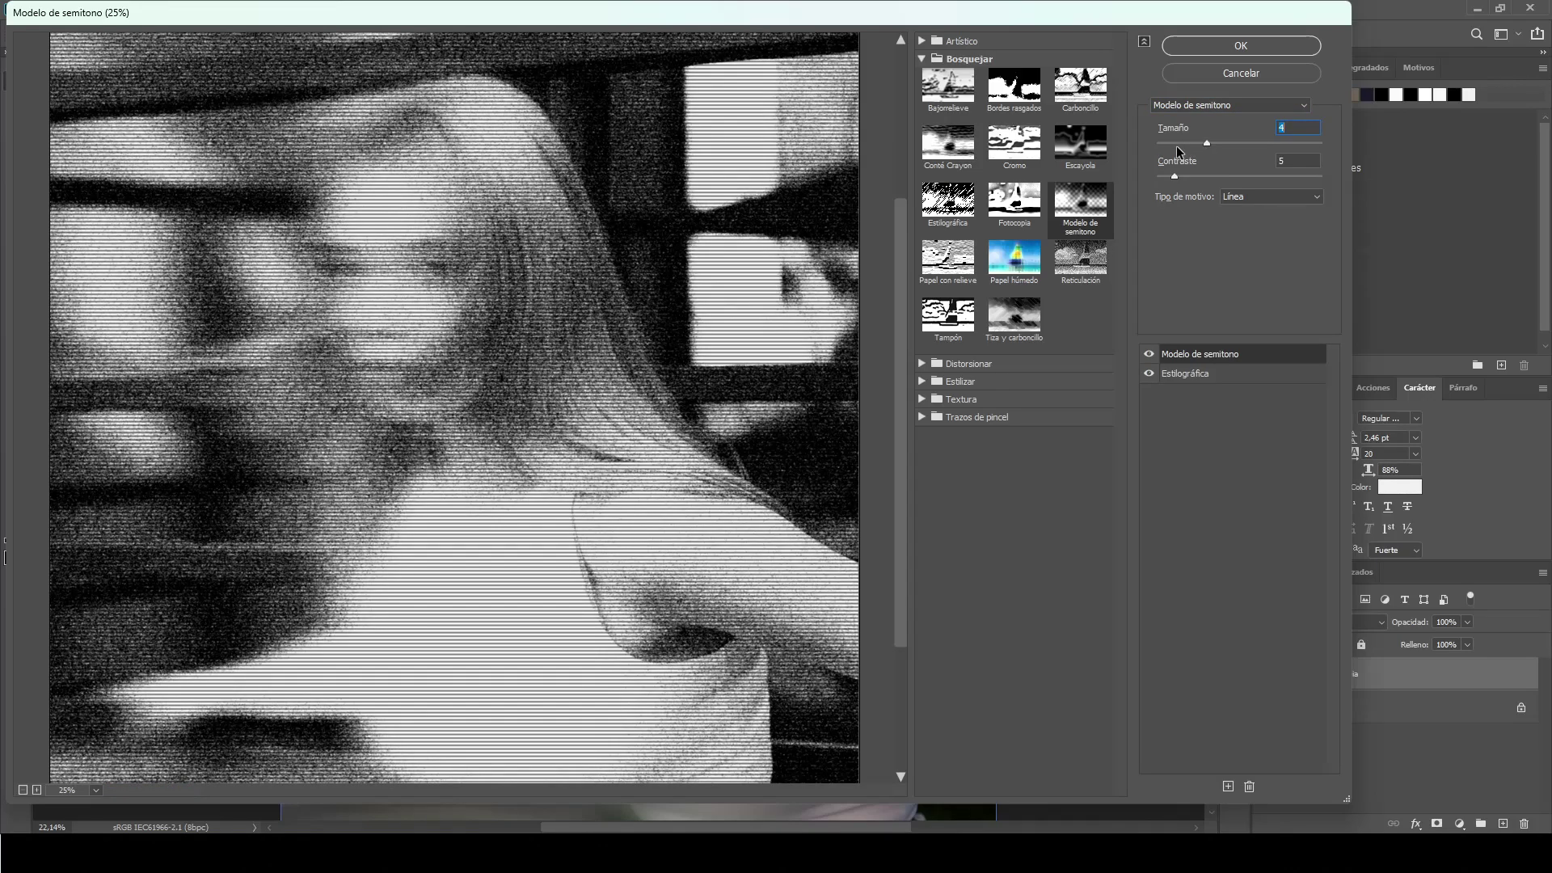
pyautogui.click(1175, 144)
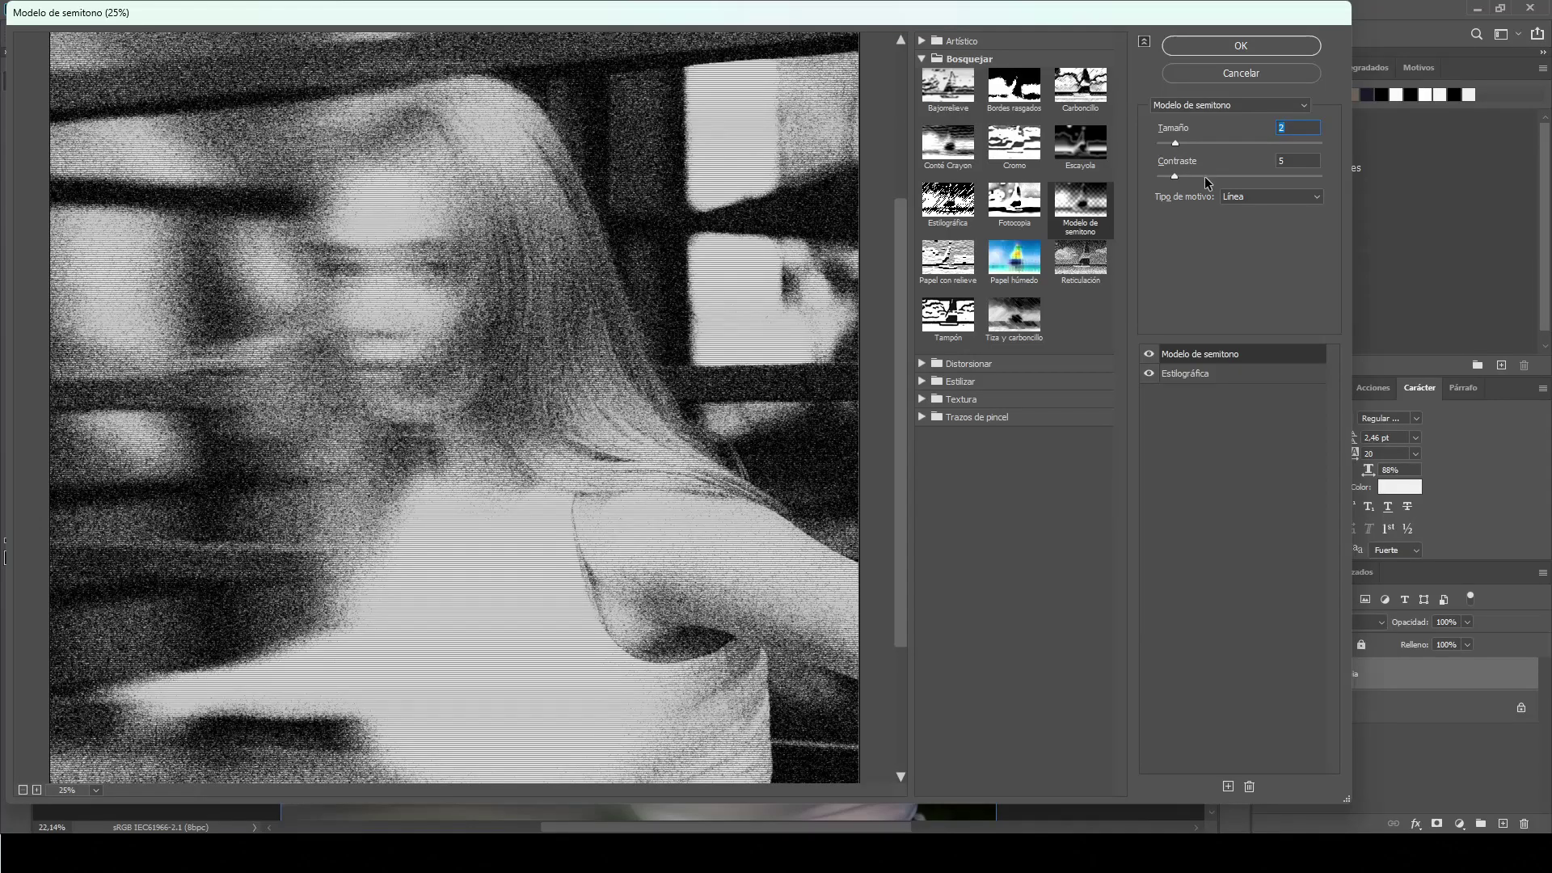
pyautogui.click(1206, 177)
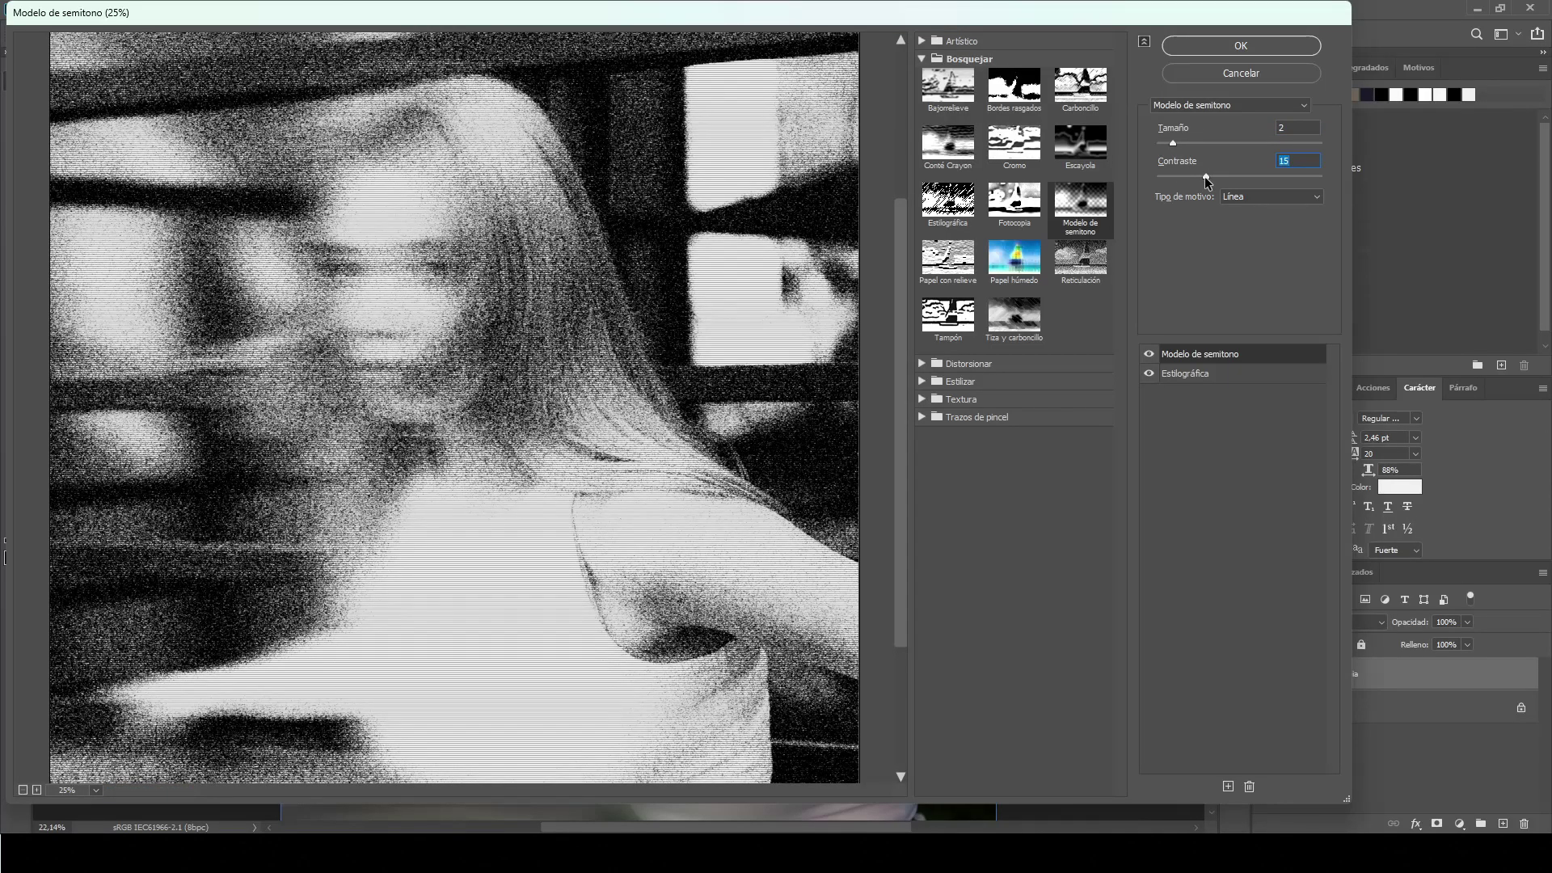
pyautogui.moveTo(1204, 176)
pyautogui.mouseDown()
pyautogui.moveTo(1230, 179)
pyautogui.moveTo(1212, 180)
pyautogui.mouseUp()
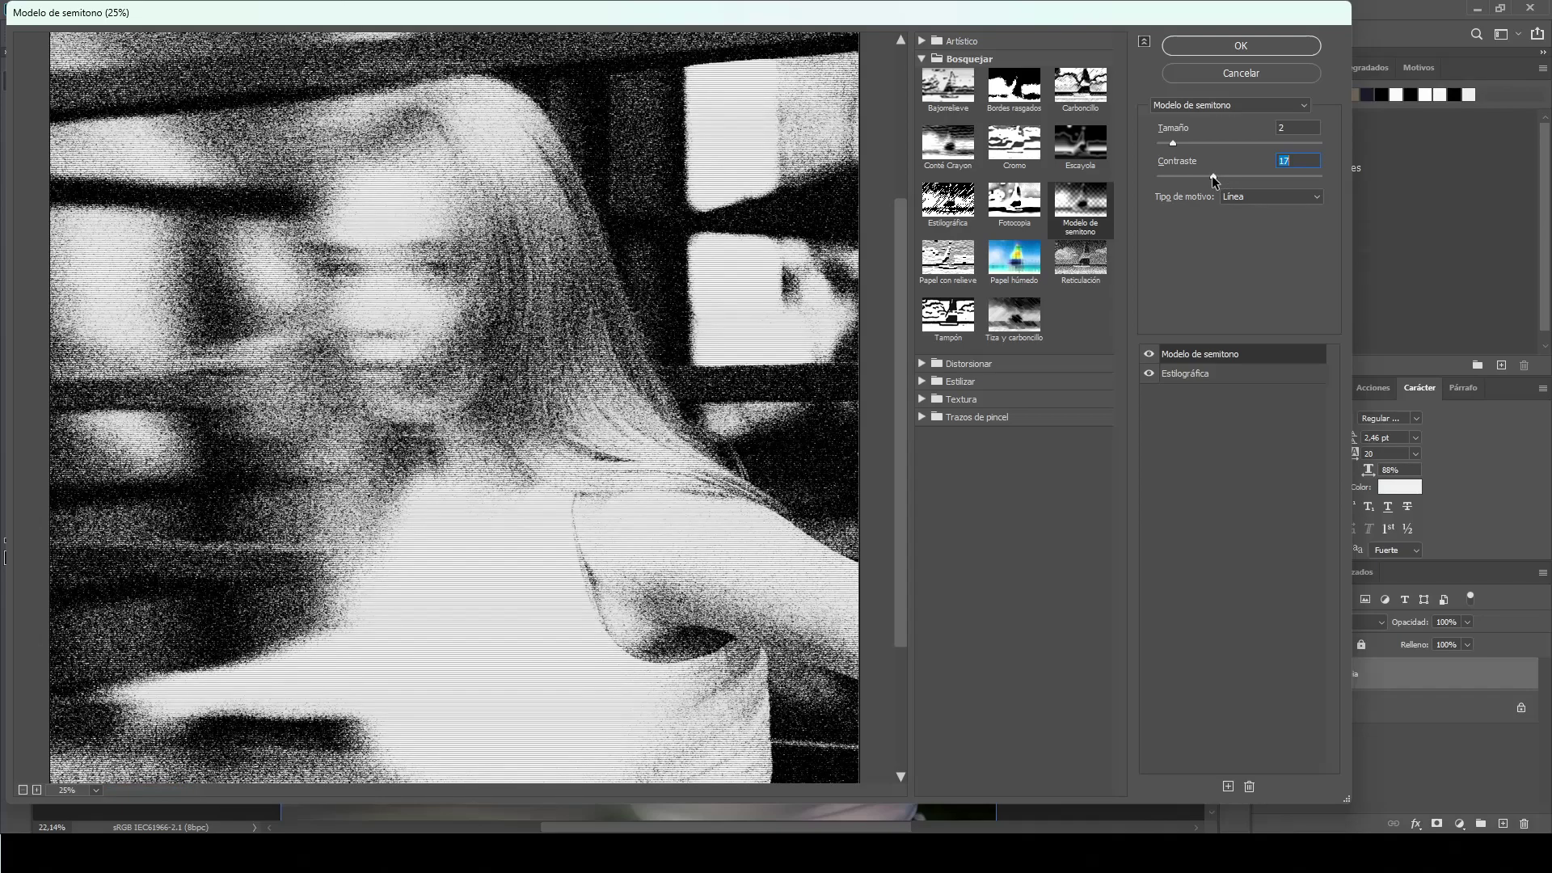
# Raise the Modelo de semitono size to 5 and apply the Filter Gallery effects to the MODELO copia layer.
pyautogui.click(1167, 143)
pyautogui.moveTo(1171, 143); pyautogui.dragTo(1203, 149)
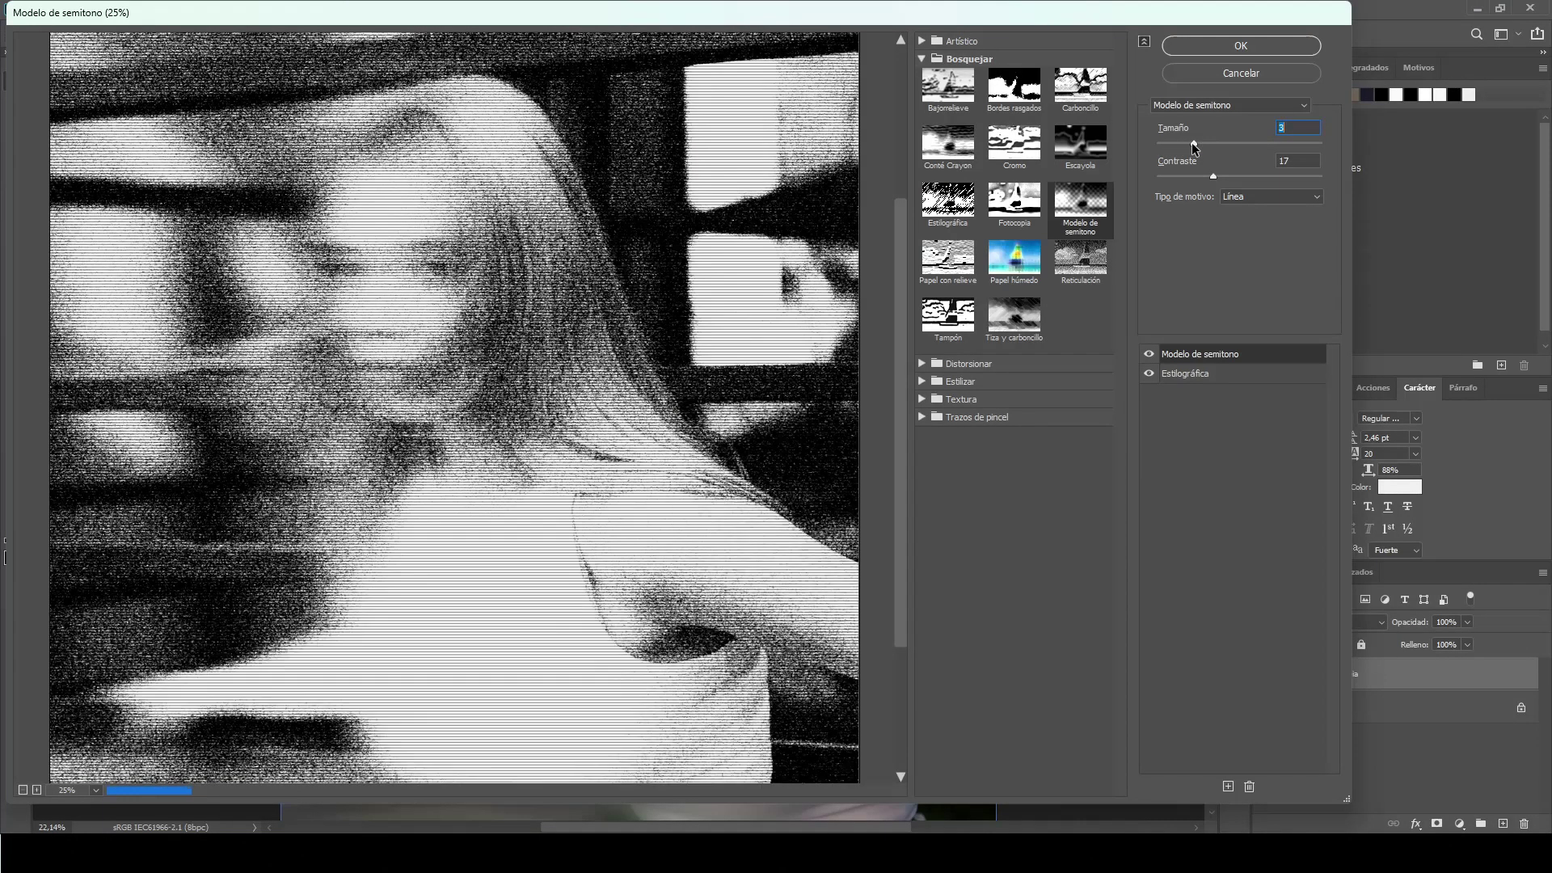
pyautogui.moveTo(1201, 148); pyautogui.dragTo(1217, 148)
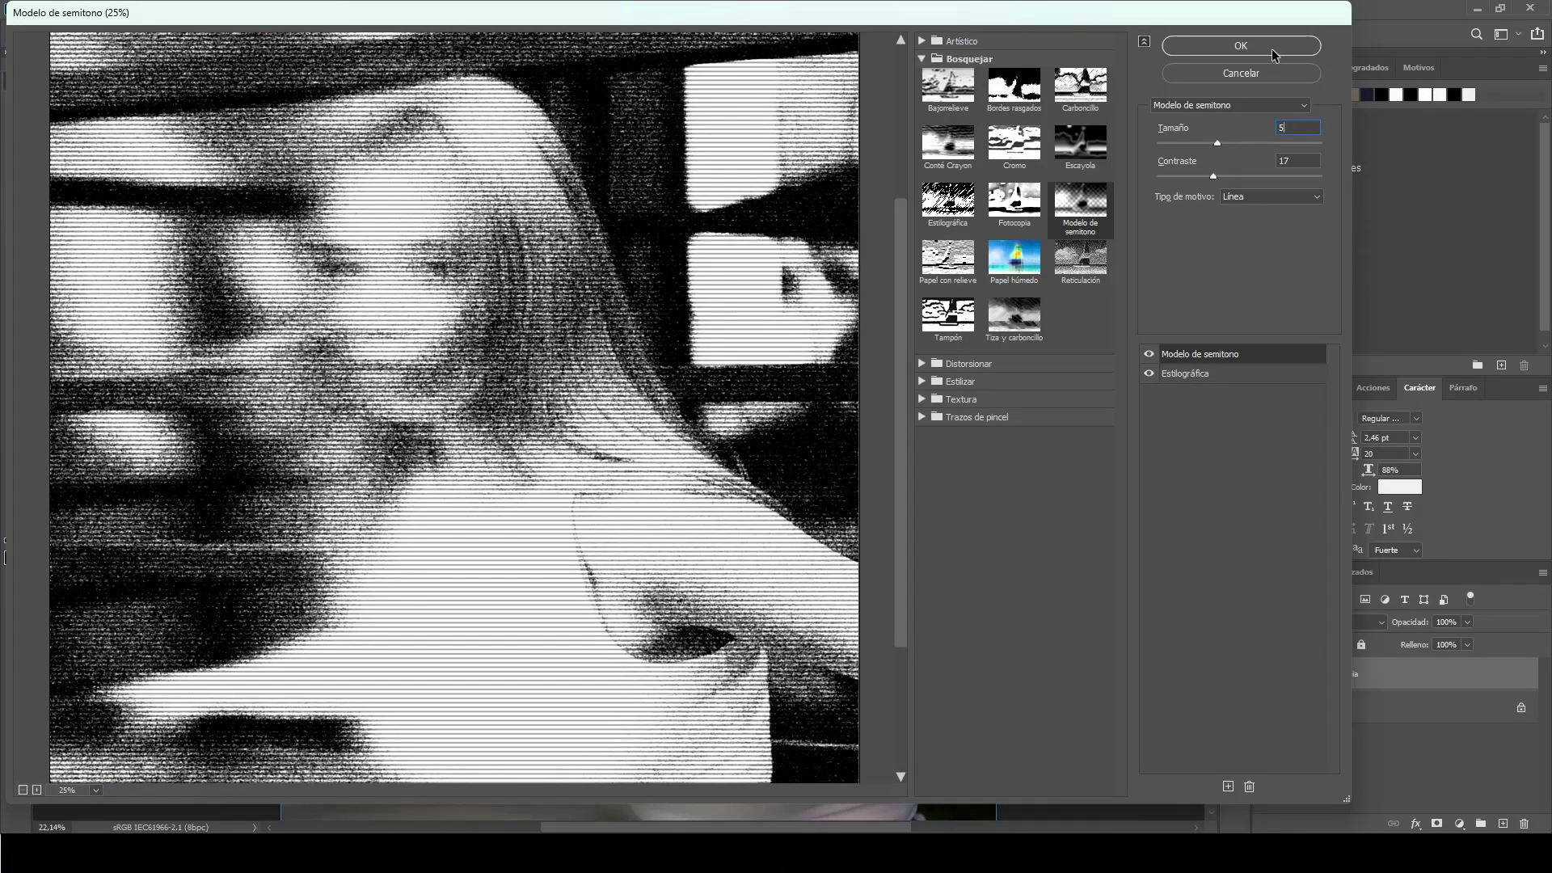
pyautogui.click(1273, 49)
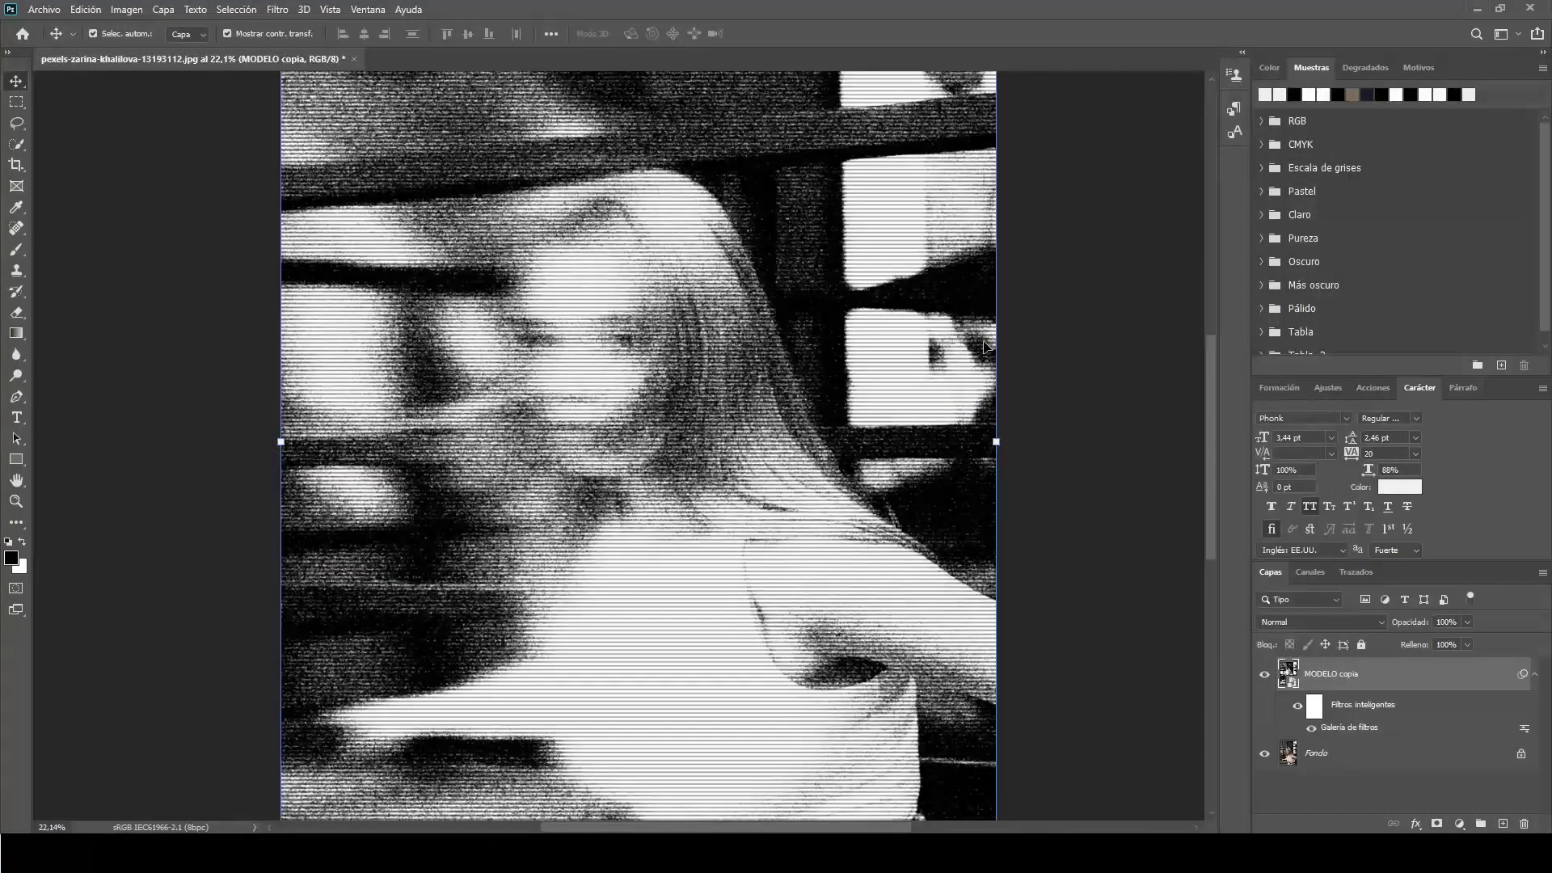
# Compare the halftone result with the original photo by toggling the visibility of the filtered MODELO copia layer.
pyautogui.scroll(-2, 711, 518)
pyautogui.scroll(4, 559, 488)
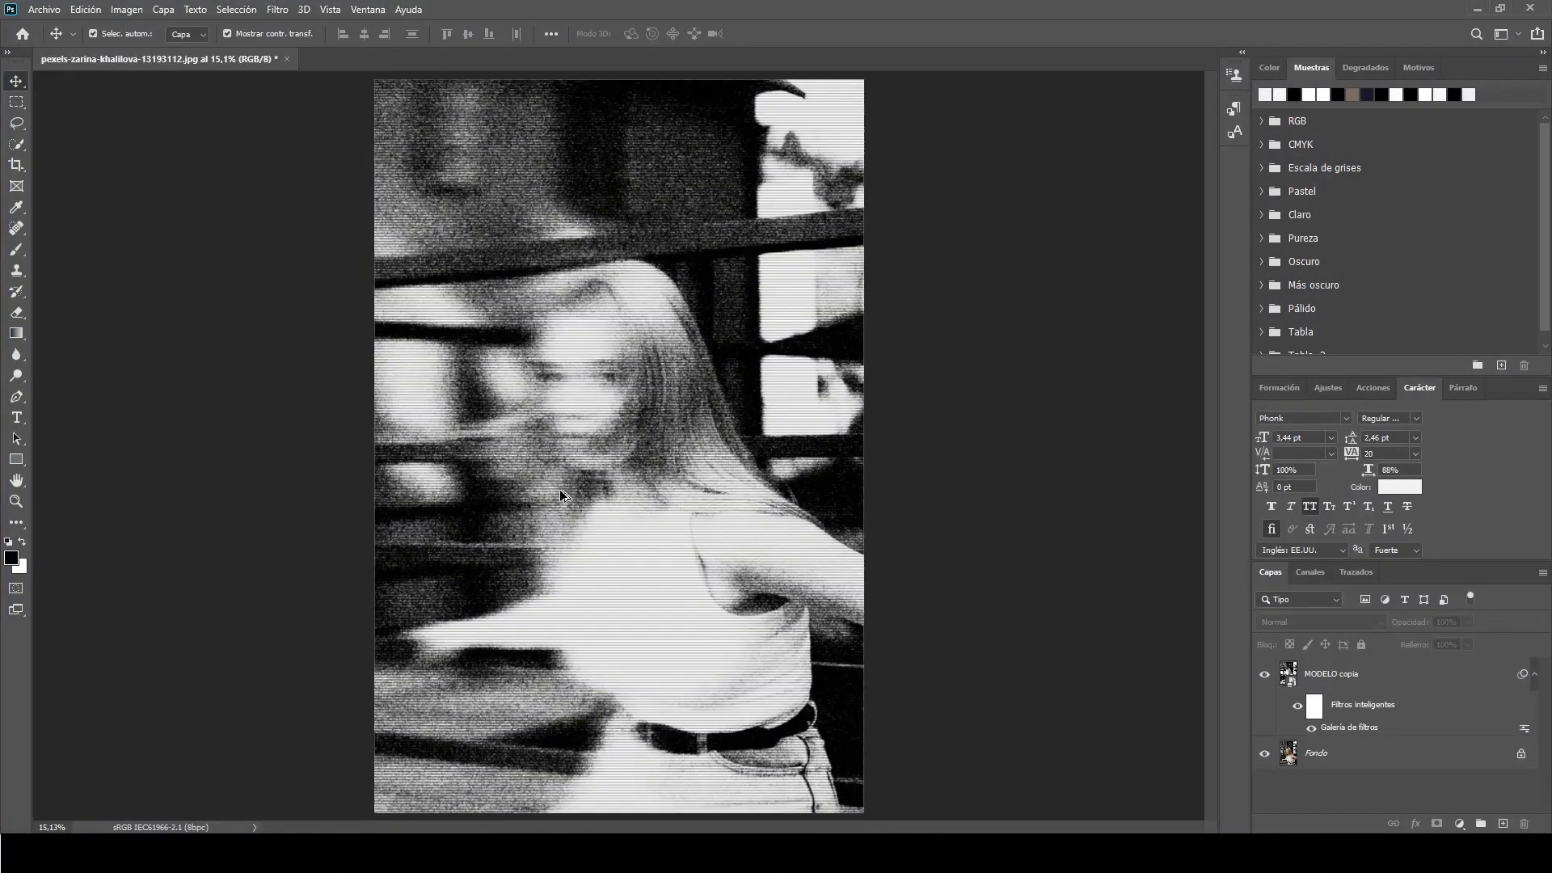
pyautogui.click(1266, 674)
pyautogui.click(1266, 674)
pyautogui.click(1267, 674)
pyautogui.click(1267, 674)
pyautogui.click(1267, 674)
pyautogui.click(1268, 674)
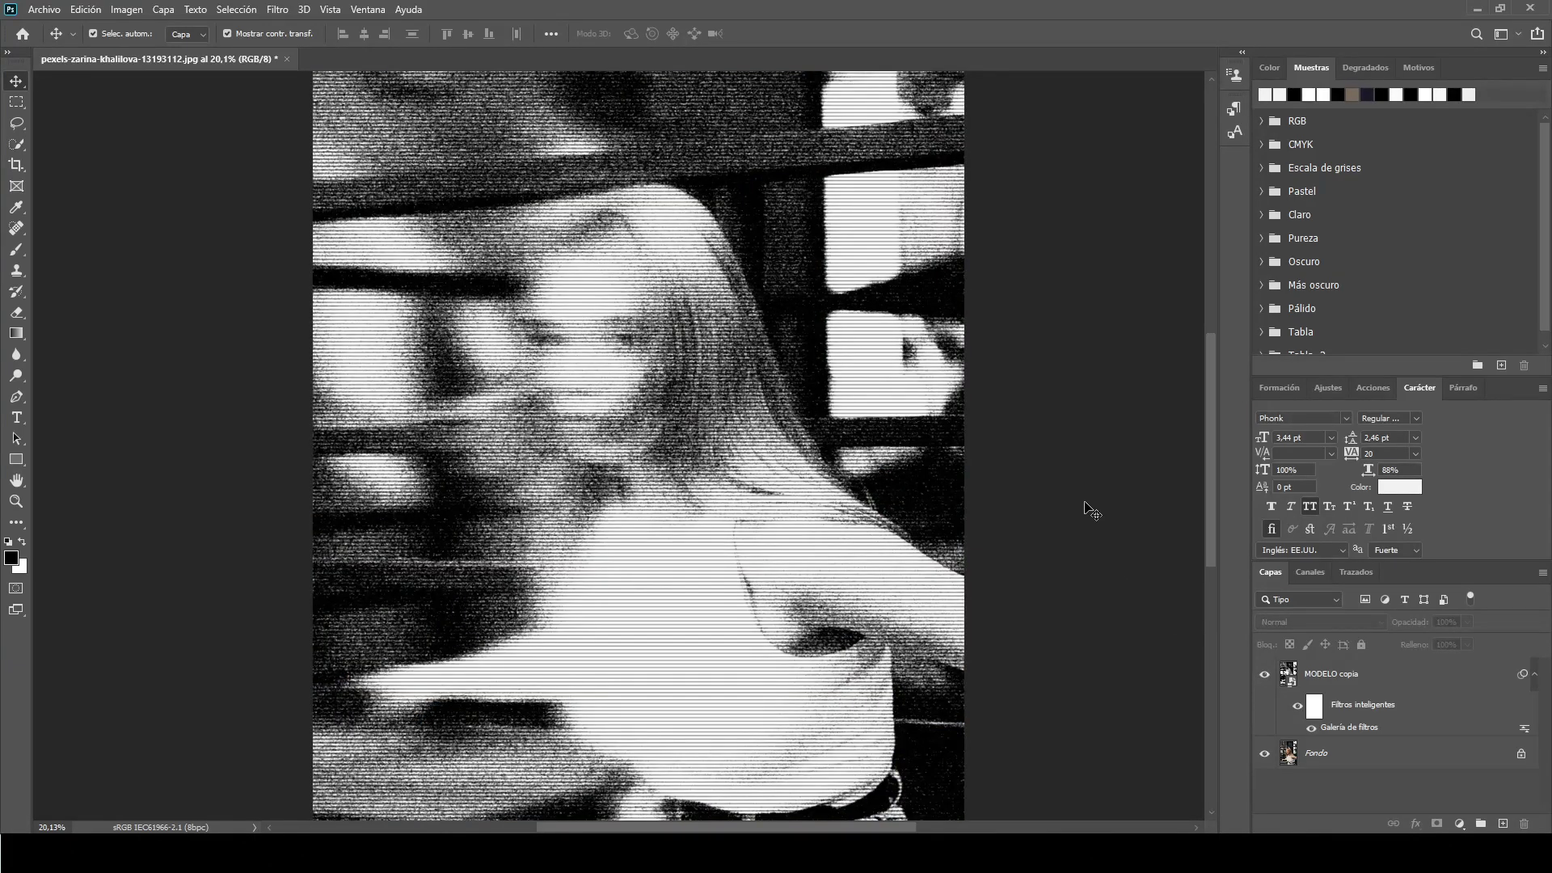